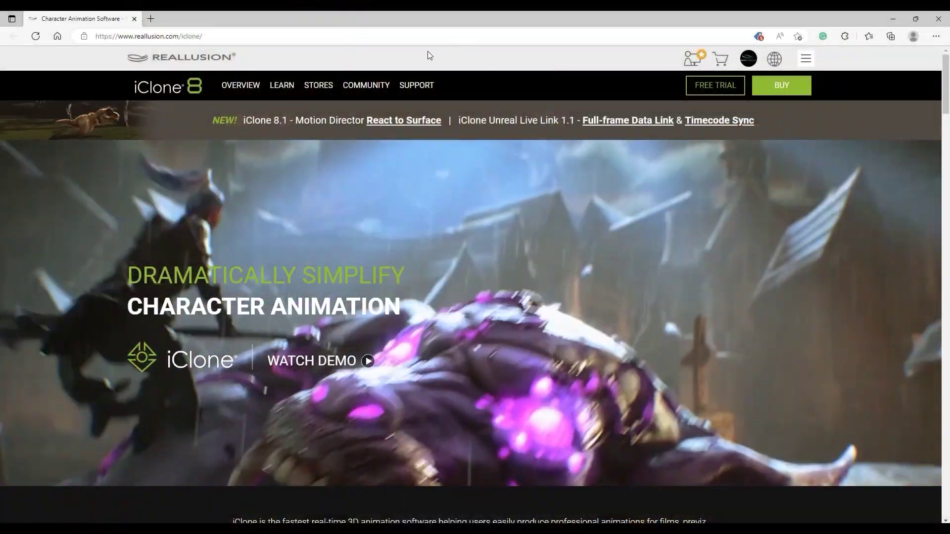
Open the MetaHuman Live Link Tool page from Overview > Add-ons and go to its TRY download page
mouse_move(249, 93)
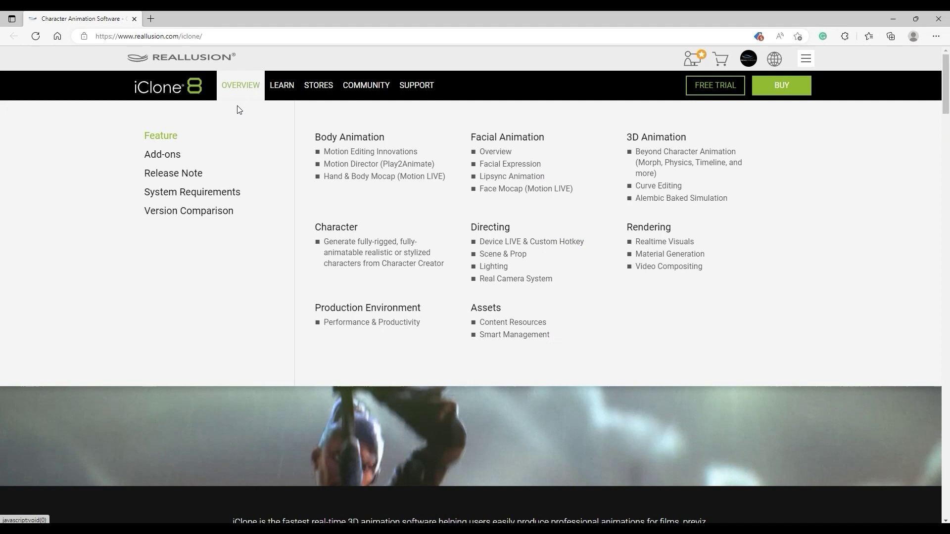
mouse_move(195, 157)
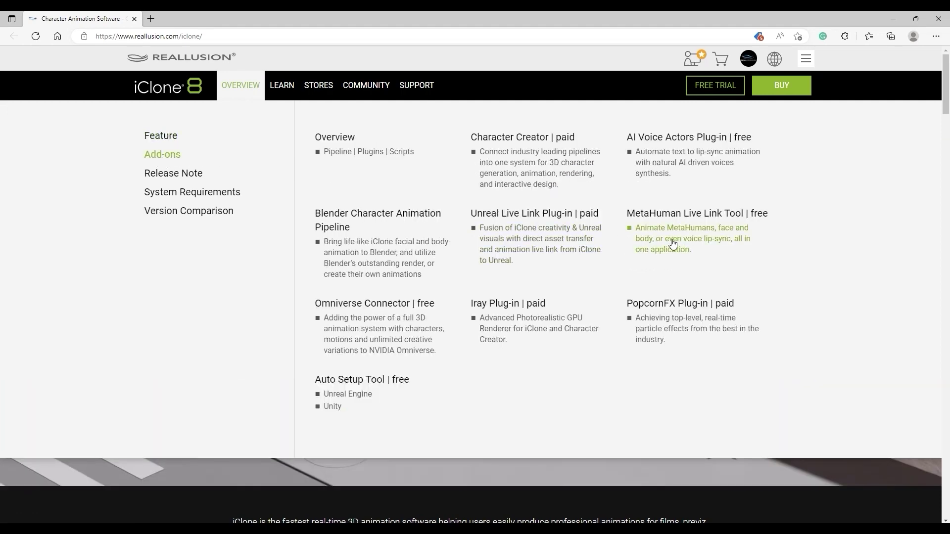
click(713, 241)
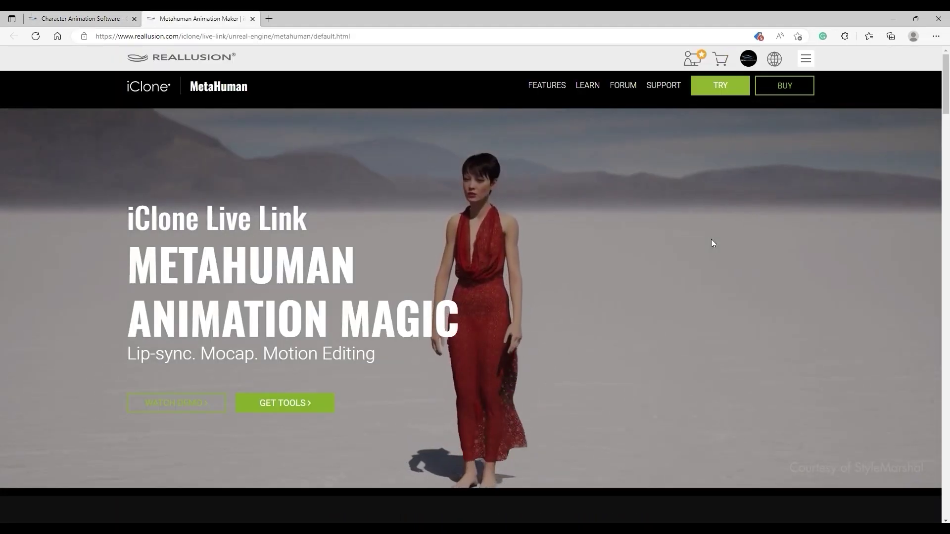
scroll(555, 246, down, 7)
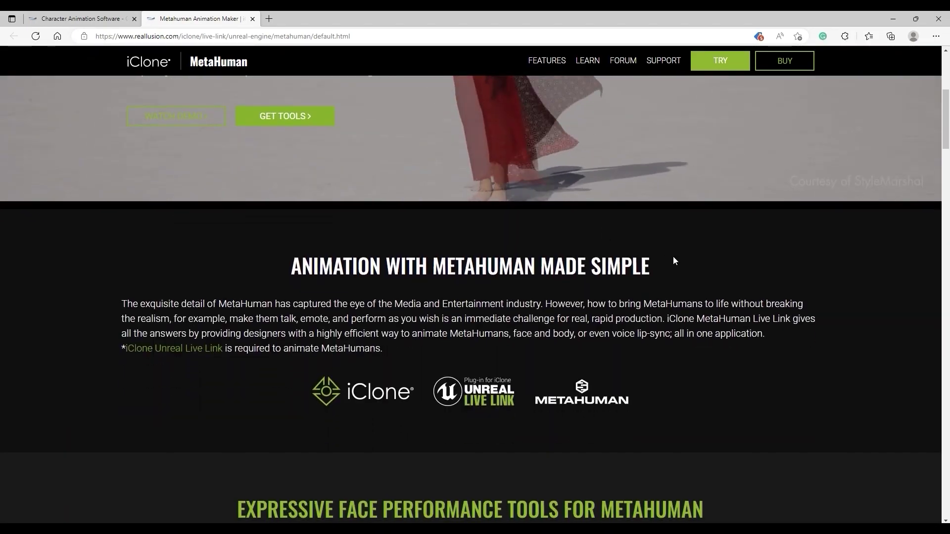
scroll(714, 276, down, 7)
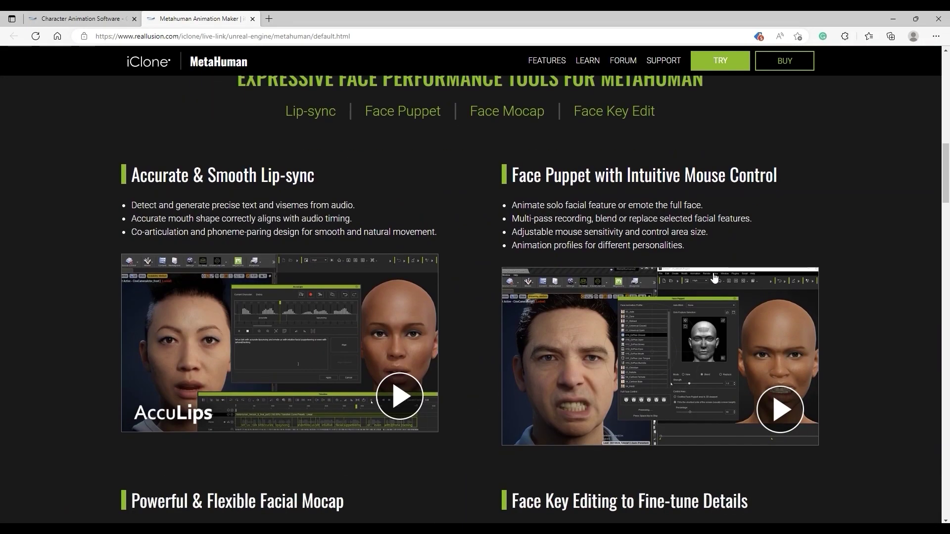
scroll(714, 274, down, 7)
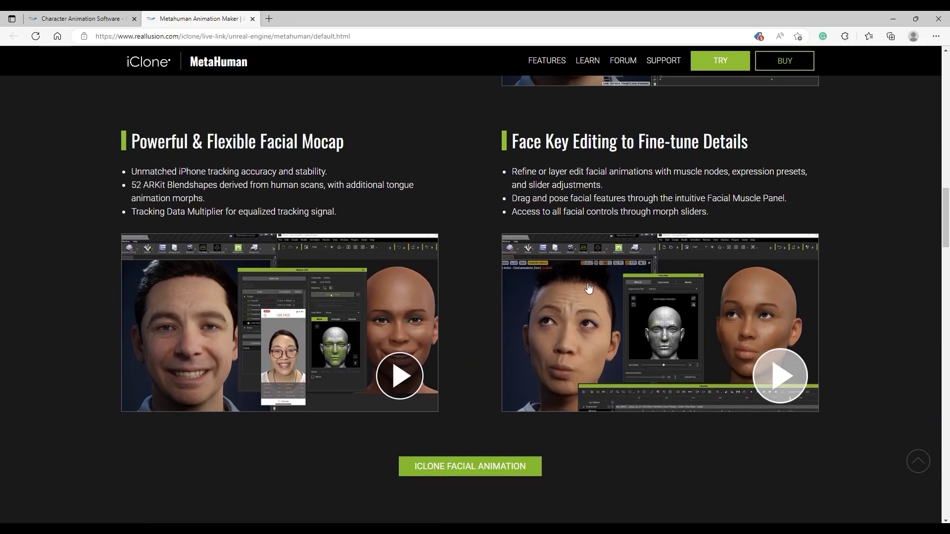
scroll(561, 306, up, 12)
scroll(564, 303, up, 7)
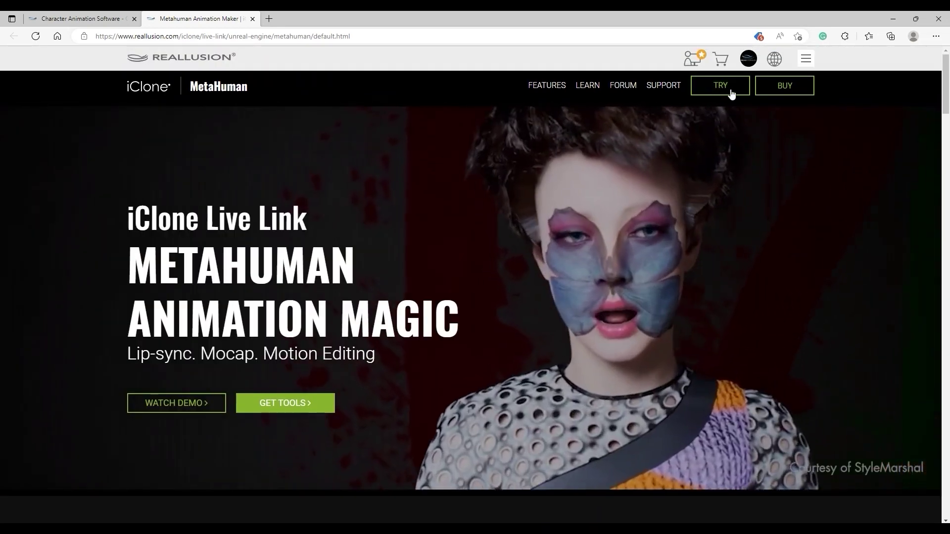
click(741, 97)
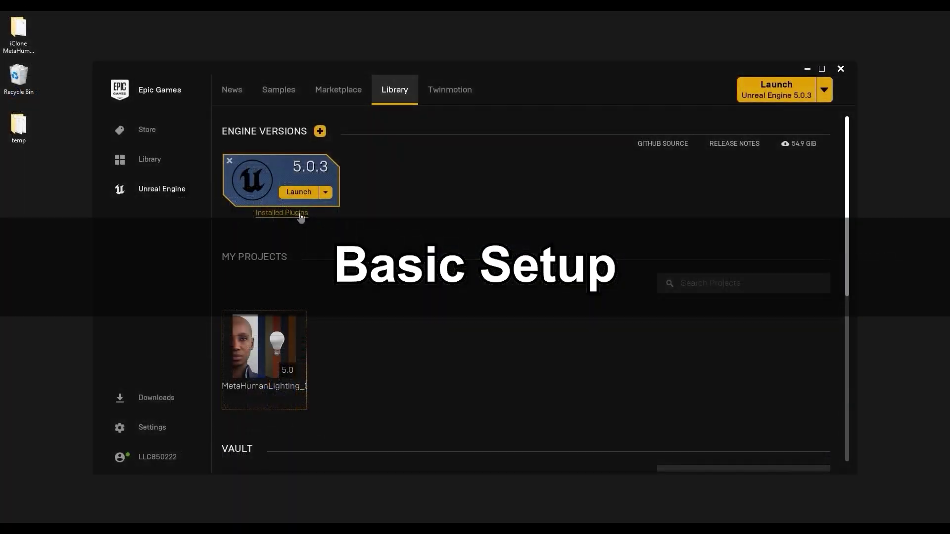
Show engine 5.0.3's installed plugins: iClone Unreal Live Link, MetaHuman Plugin and Quixel Bridge
click(298, 213)
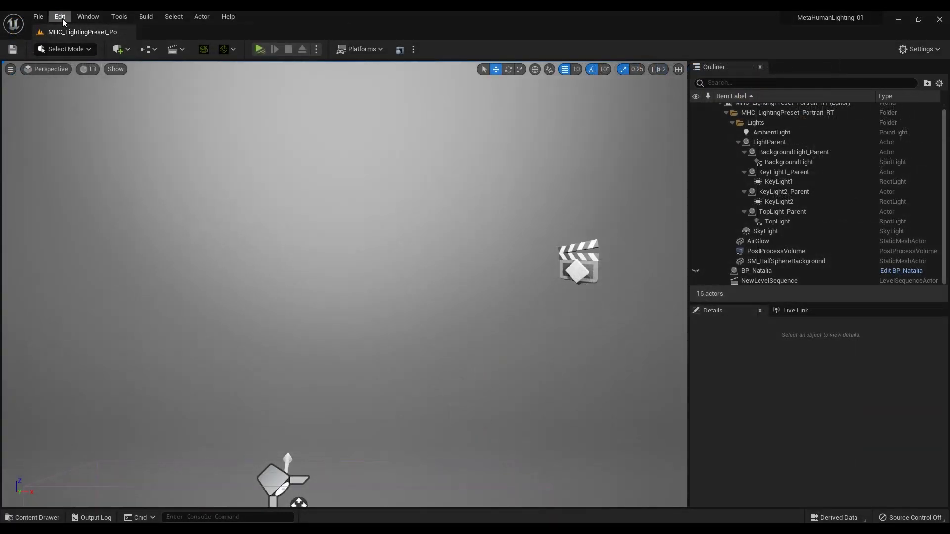
click(61, 17)
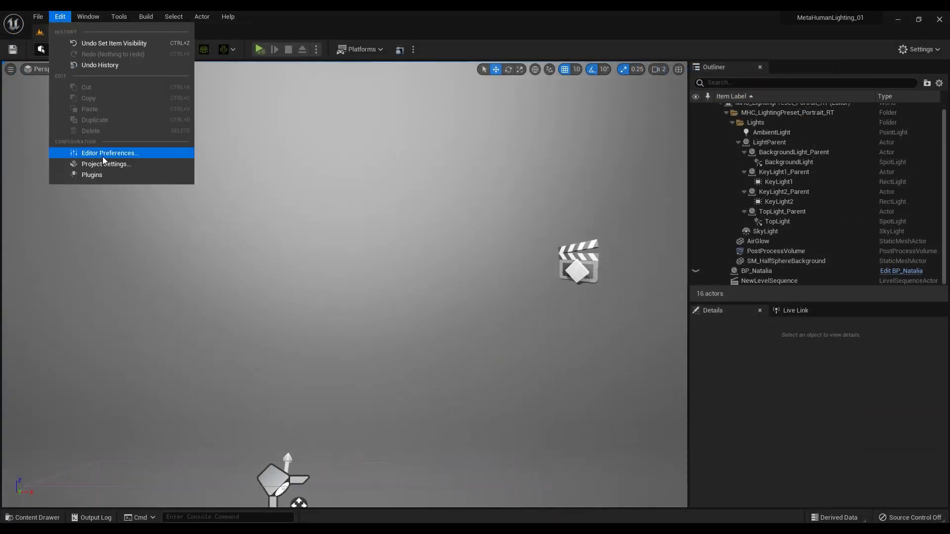
click(92, 175)
click(196, 78)
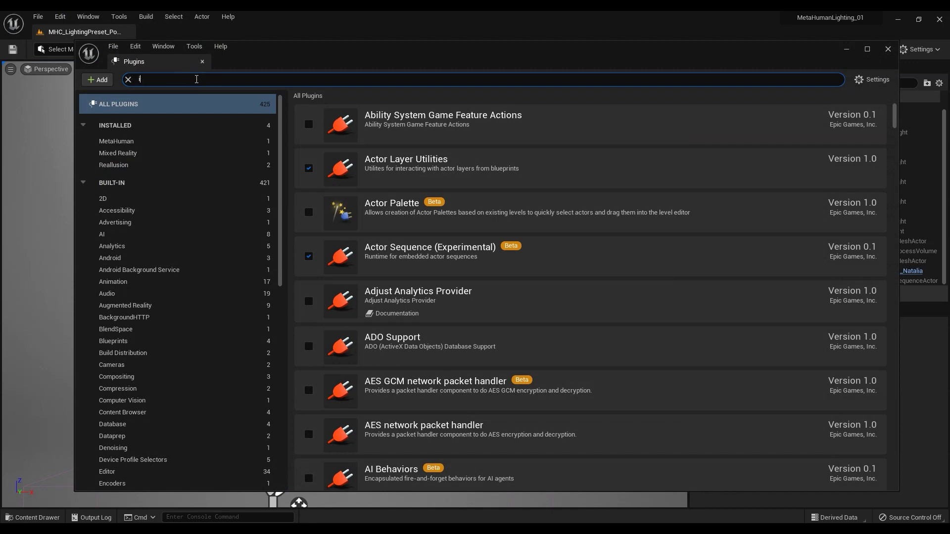
text(iclone live)
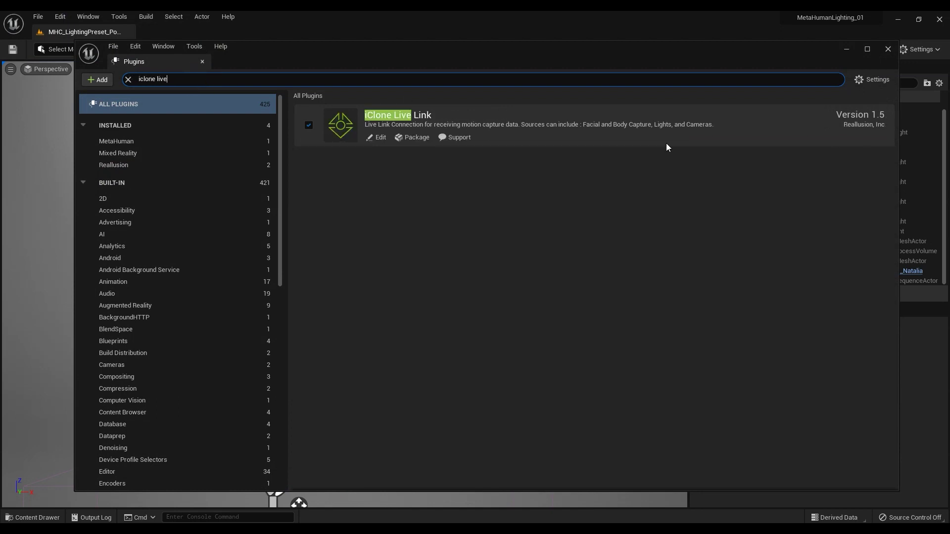
text(livelink)
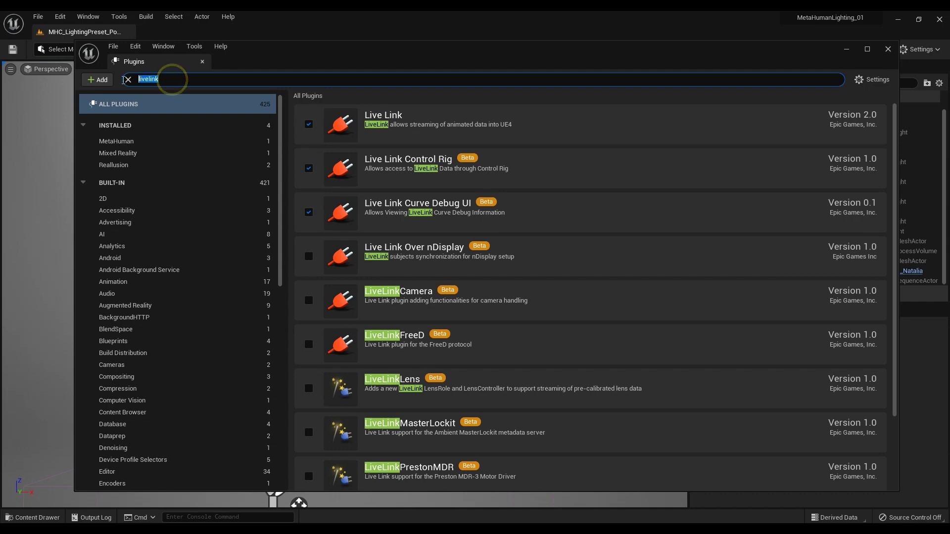
text(brid)
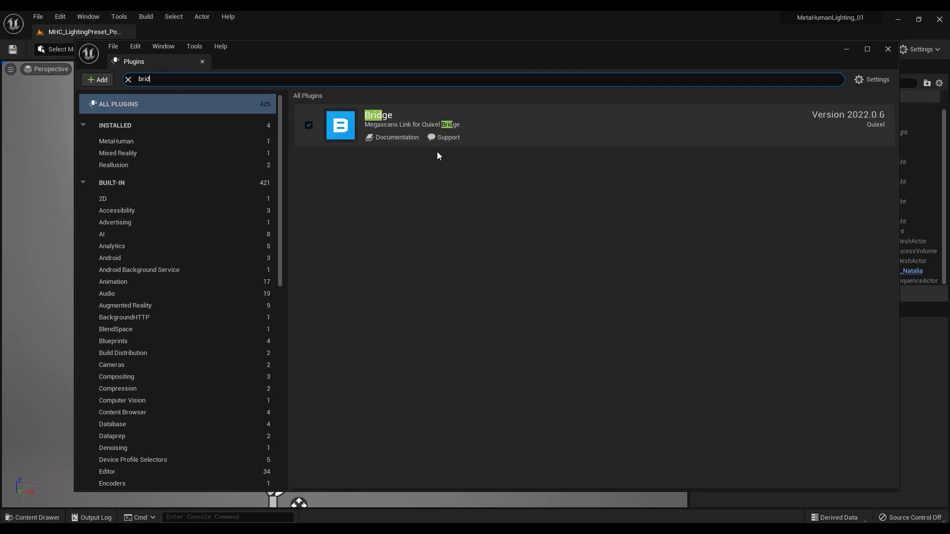
click(888, 50)
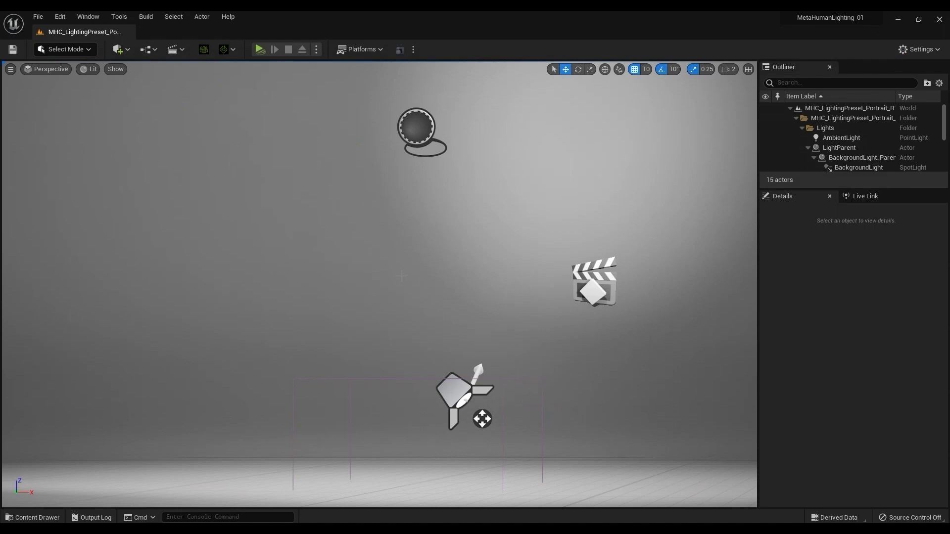
Add the Natalia preset from the MetaHumans section of Quixel Bridge
click(88, 17)
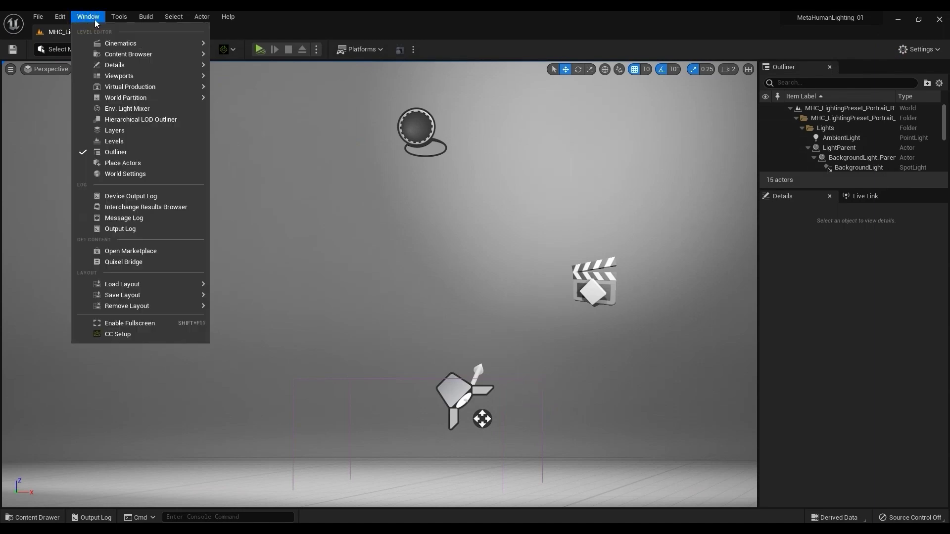
click(158, 263)
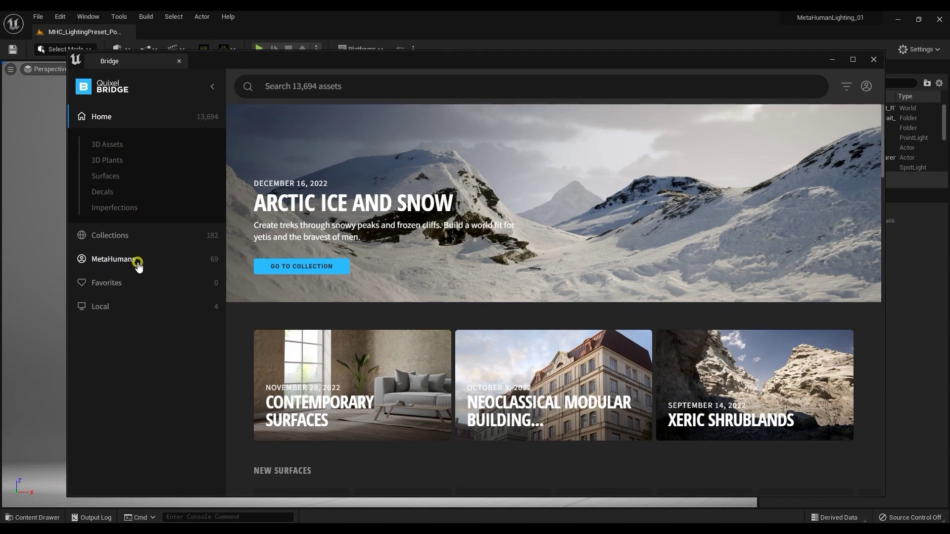
click(138, 266)
scroll(568, 194, down, 6)
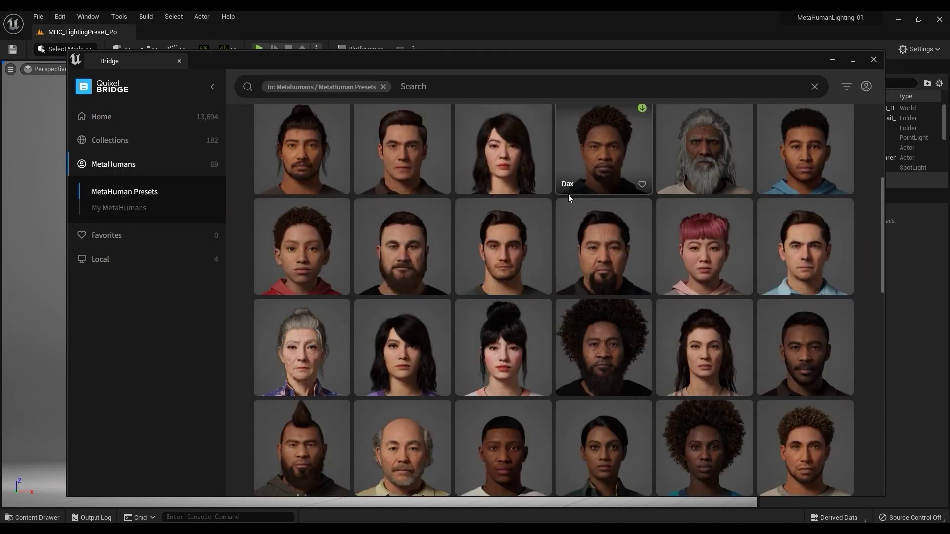
scroll(568, 194, down, 10)
click(612, 230)
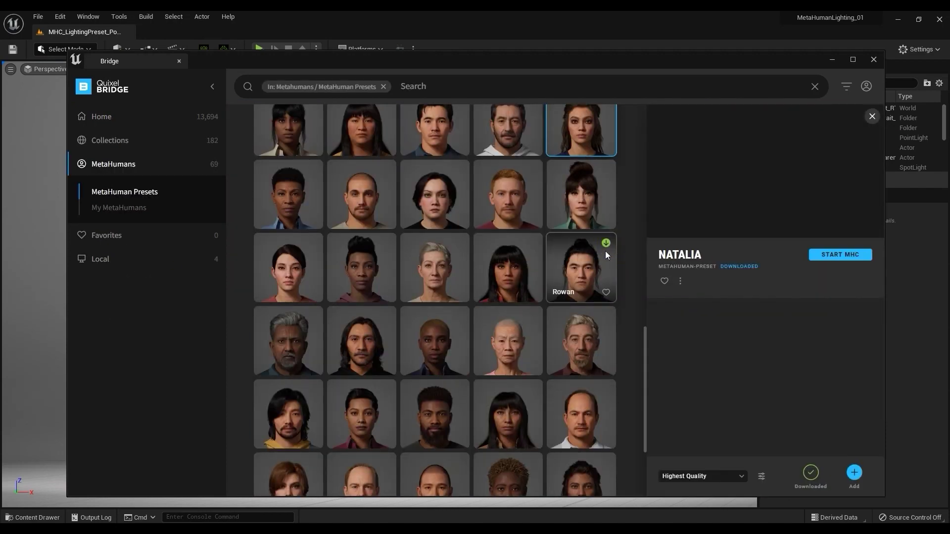
scroll(597, 334, up, 2)
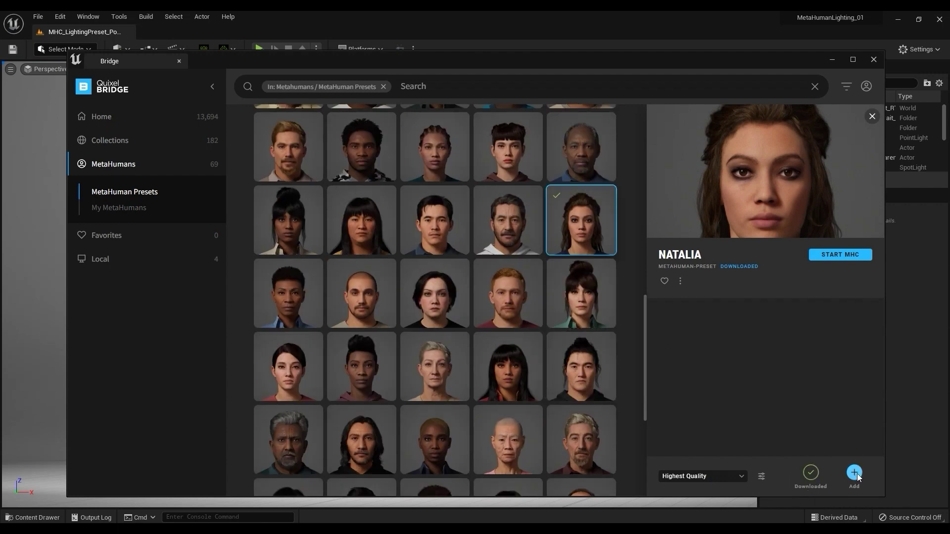
click(834, 61)
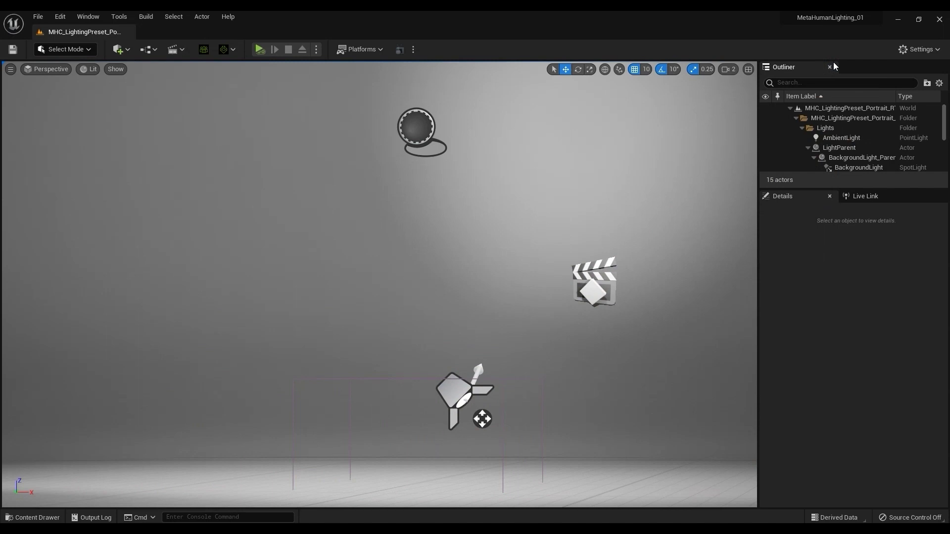
Open the MetaHumans > Natalia content folder, then the iClone MetaHuman Live Link Kit_UE5 folder
click(34, 517)
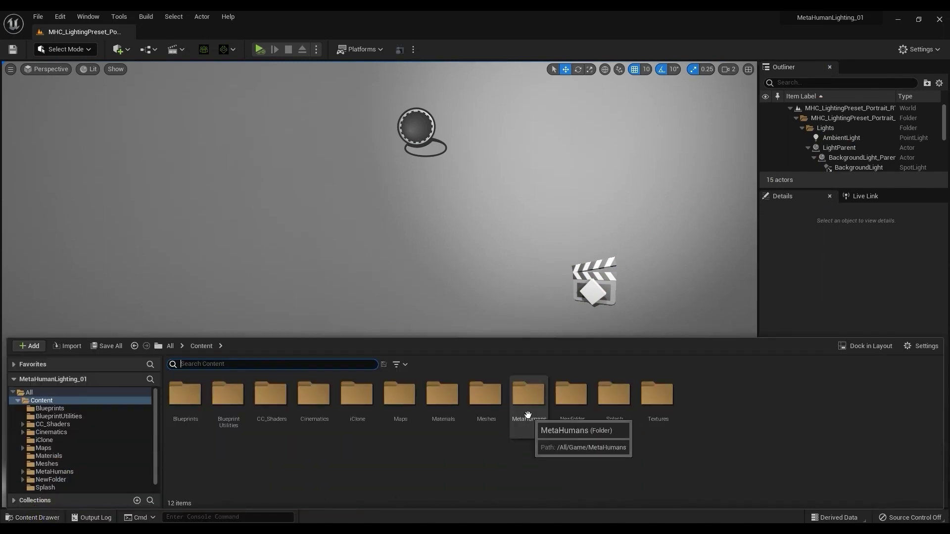
double_click(527, 394)
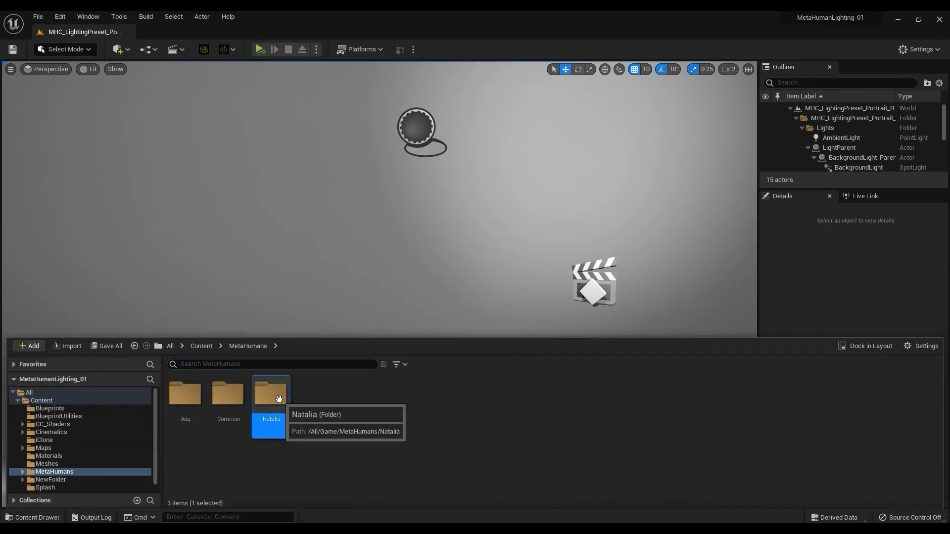
double_click(274, 399)
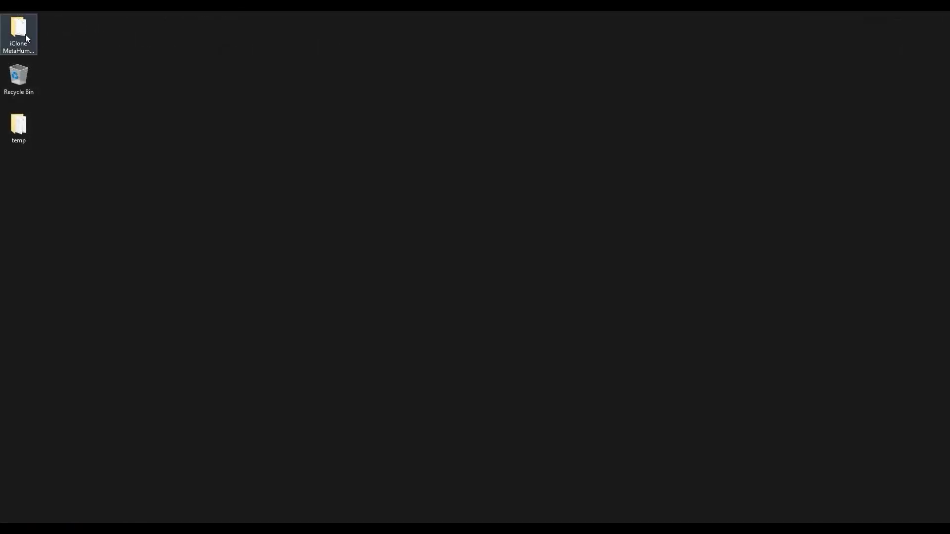
double_click(22, 32)
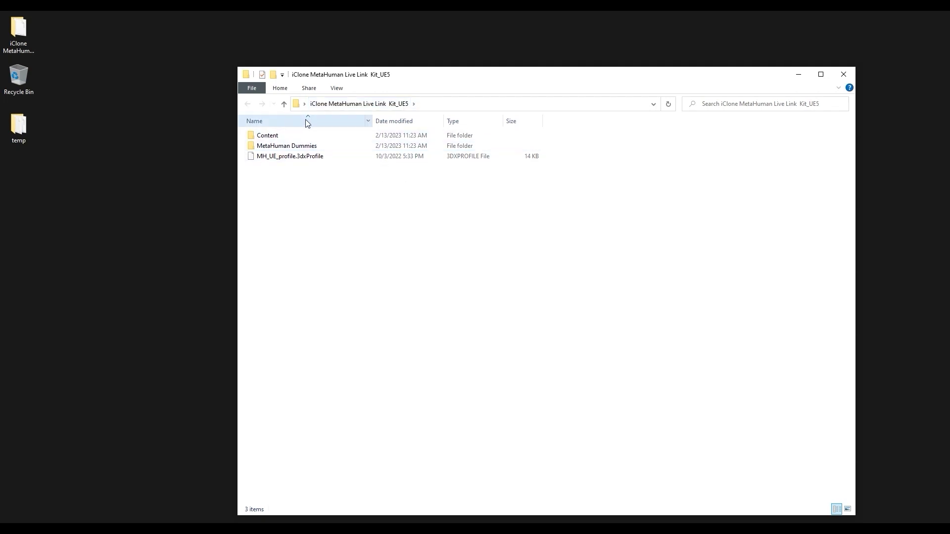
Look through the kit's Content and MetaHuman Dummies folders, ending in Content with iClone and MetaHumans
click(312, 158)
click(329, 175)
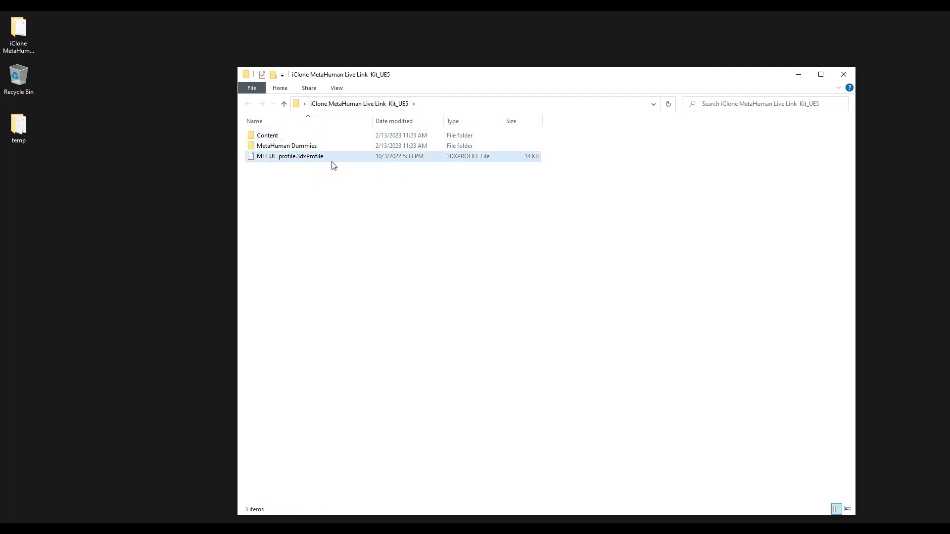
click(317, 136)
double_click(334, 140)
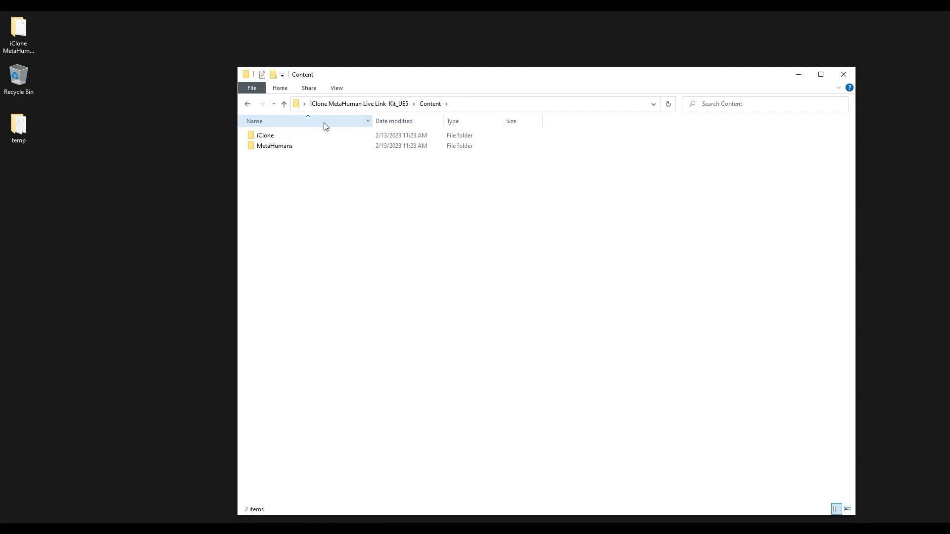
click(284, 104)
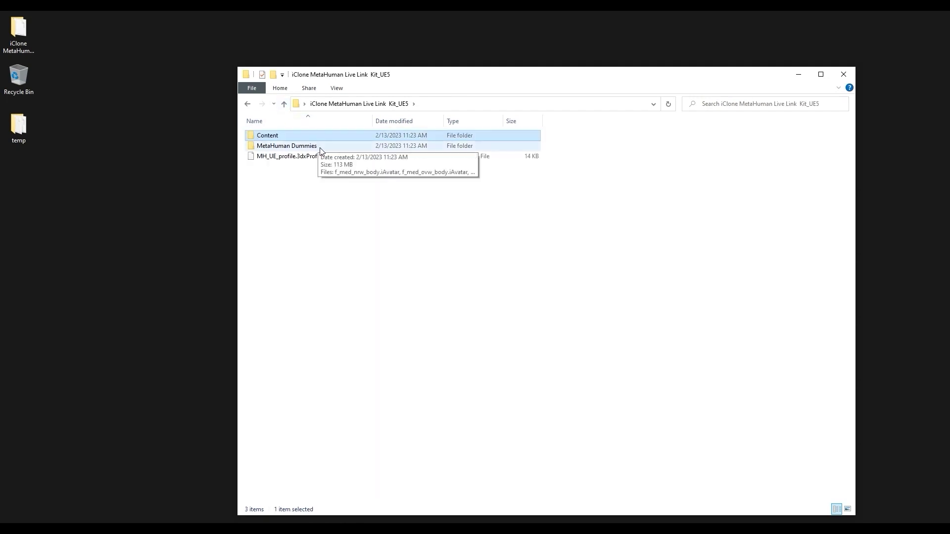
double_click(328, 146)
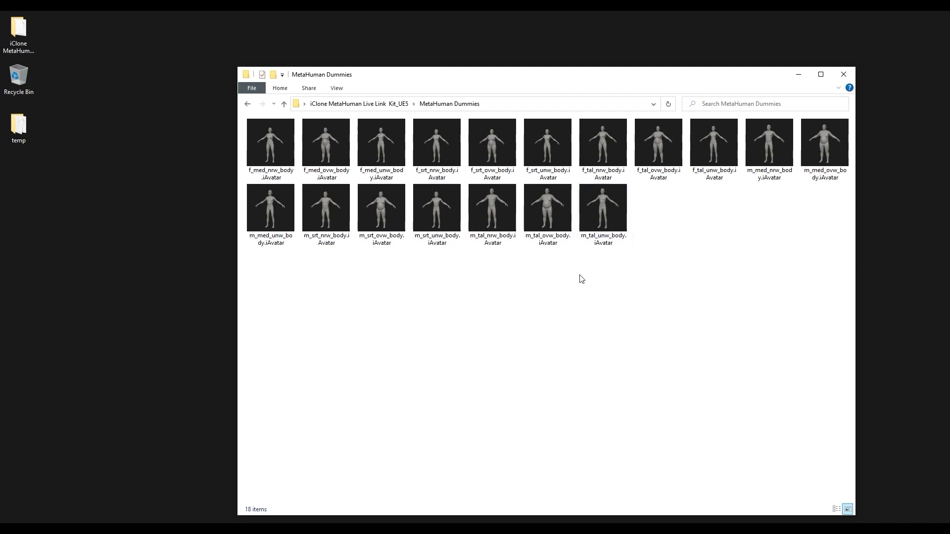
click(284, 103)
click(340, 156)
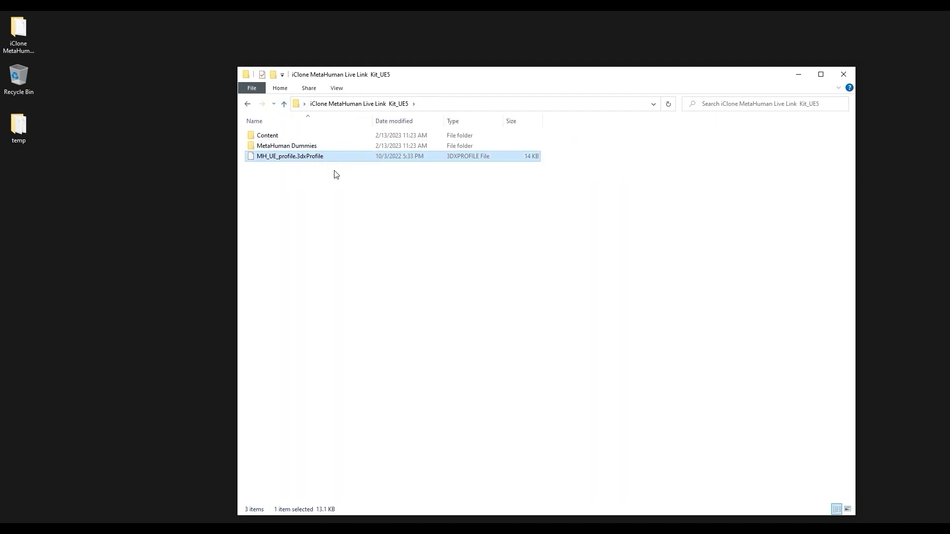
double_click(357, 137)
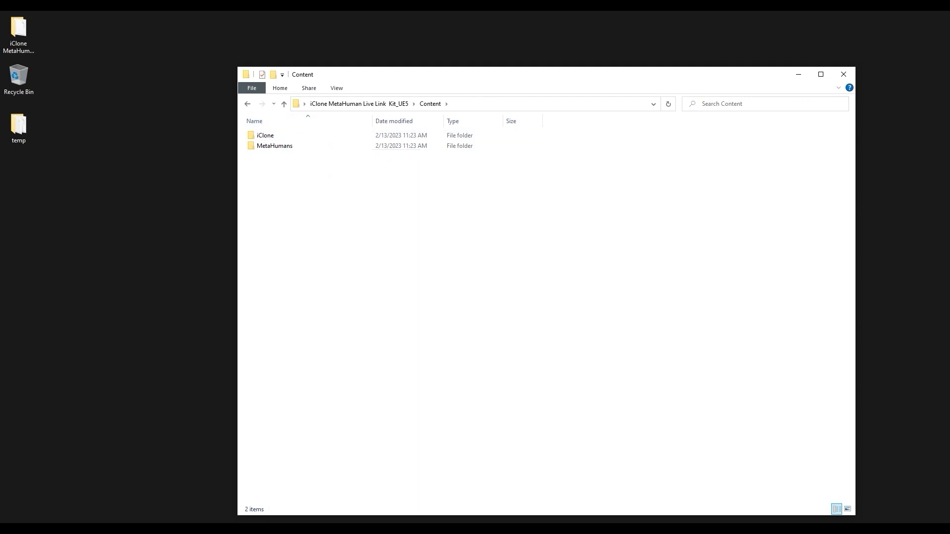
key(alt+Tab)
Open the MetaHumanLighting_01 project folder beside the kit's Content window
right_click(265, 327)
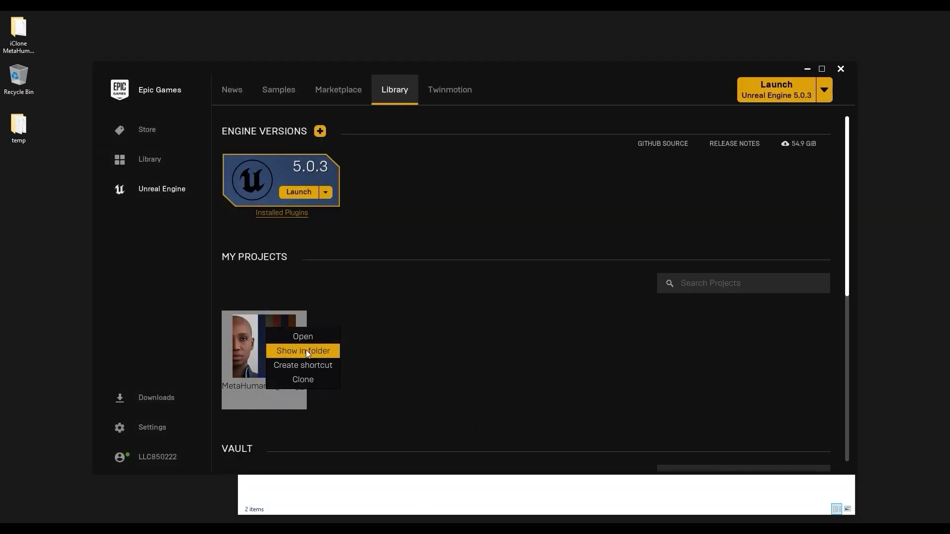
click(328, 350)
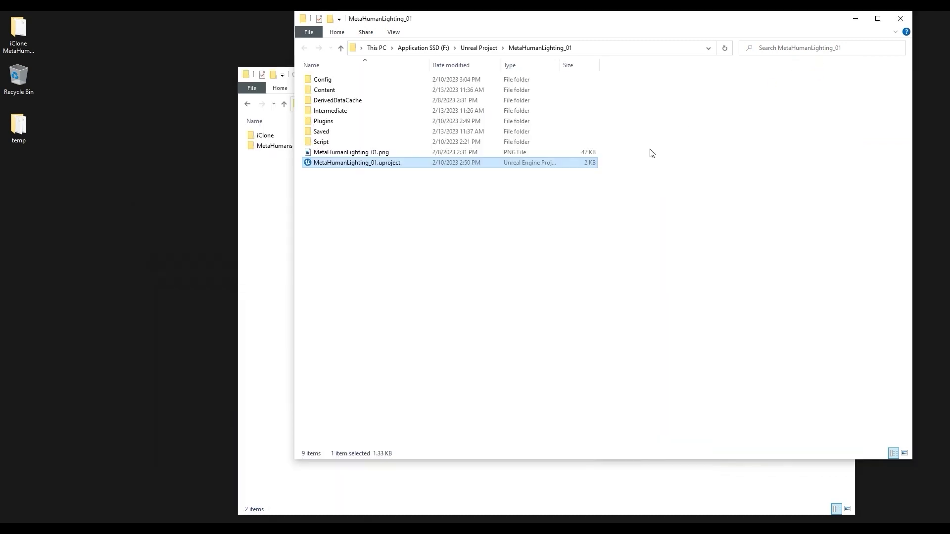
click(266, 210)
key(super+Left)
click(534, 195)
Copy the iClone and MetaHumans folders into the project's Content folder, replacing existing files
drag(121, 122, 87, 79)
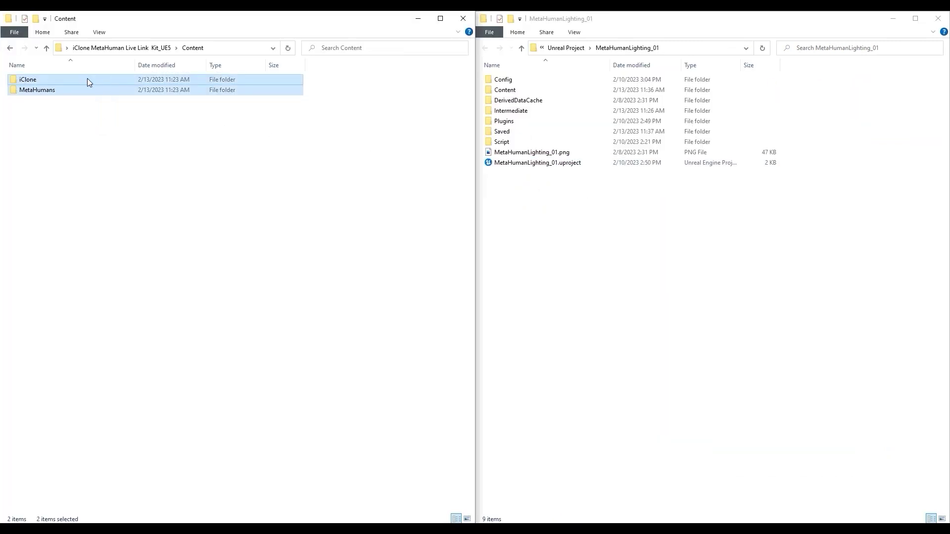
right_click(87, 78)
click(119, 194)
double_click(533, 90)
click(535, 174)
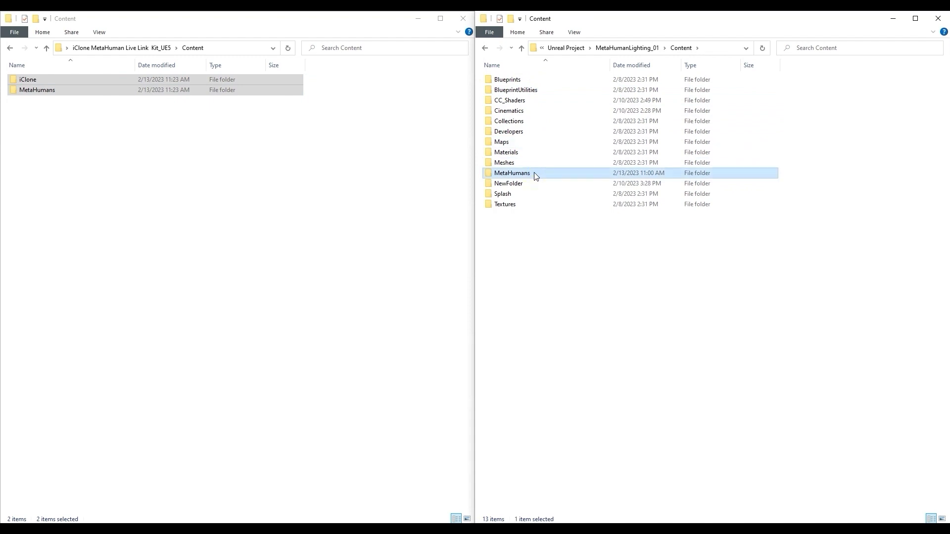
right_click(538, 234)
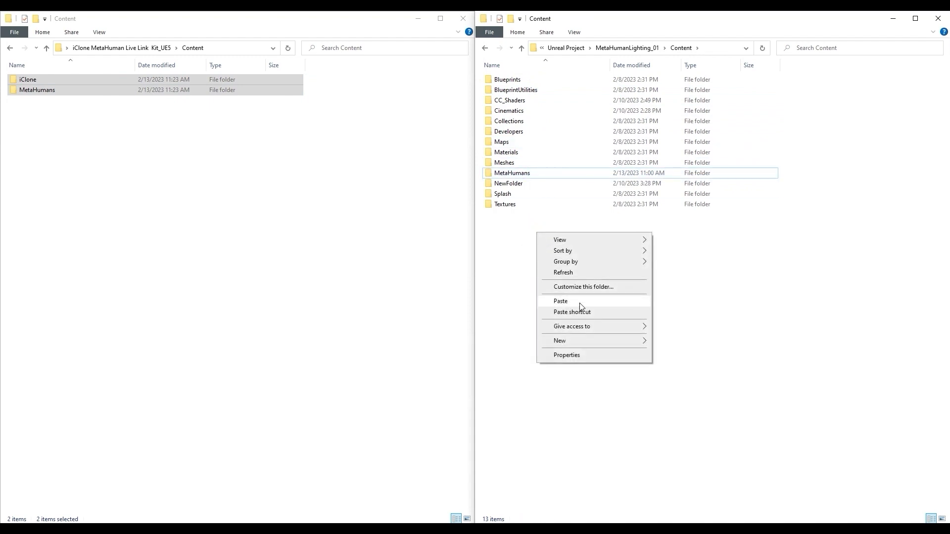
click(579, 303)
click(465, 198)
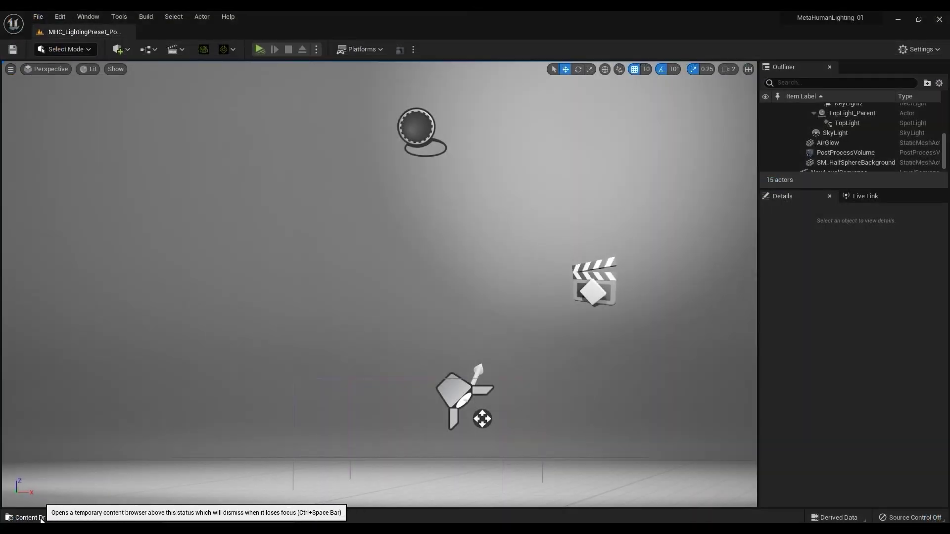
Open rl_function_lib from the iClone folder and view RL_MakeFacialRotator's Eyes section
click(32, 518)
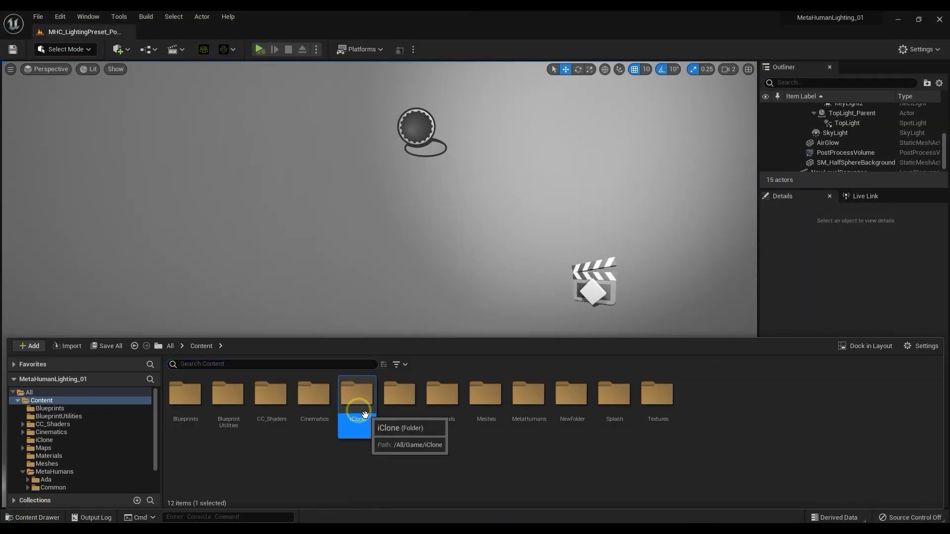
double_click(357, 403)
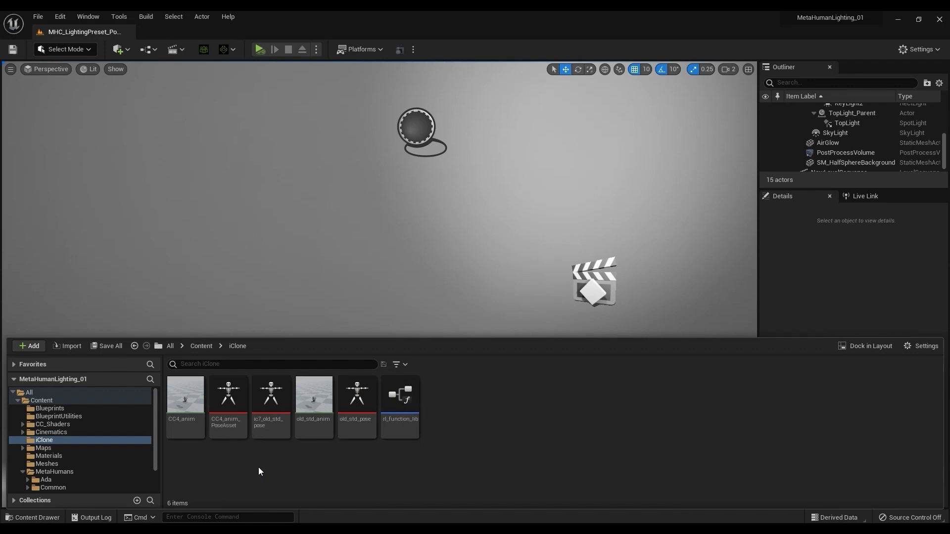
double_click(397, 418)
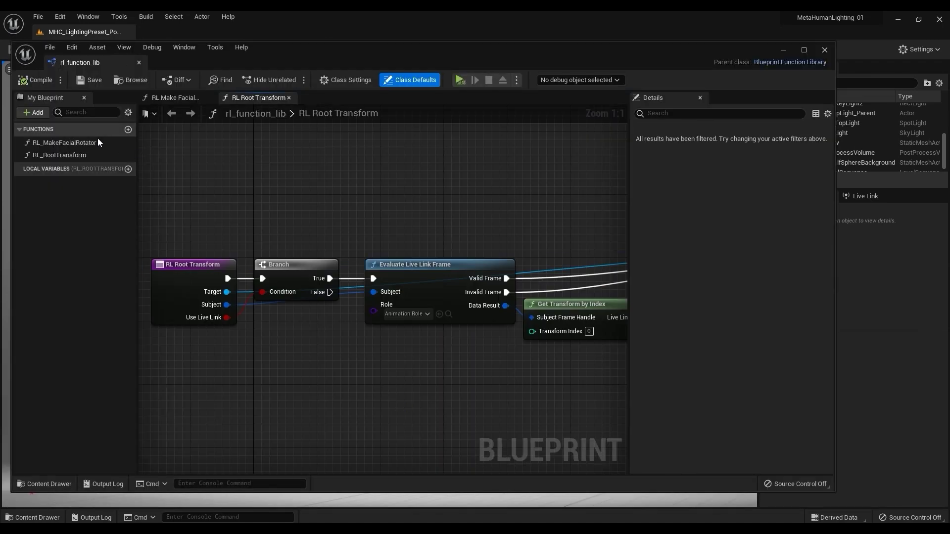
double_click(97, 142)
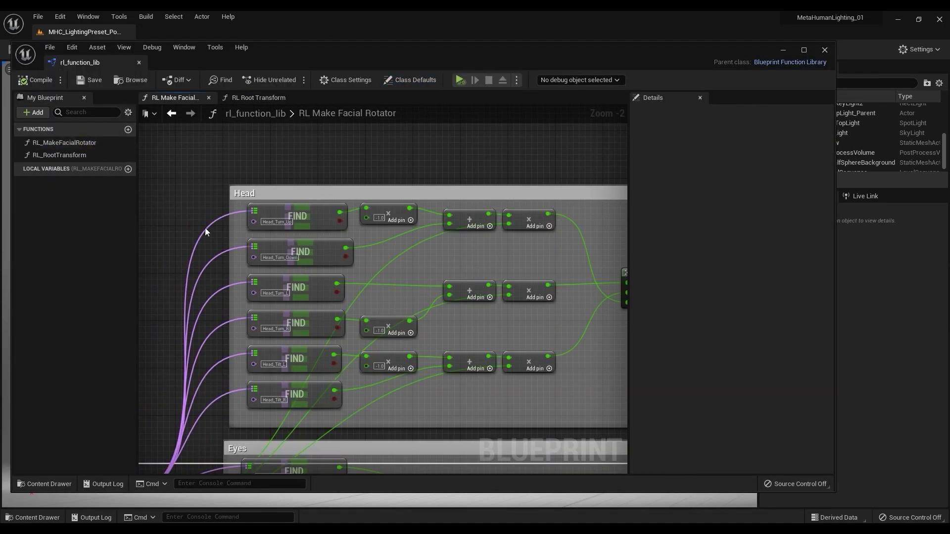
scroll(396, 322, down, 3)
scroll(407, 356, up, 5)
scroll(407, 356, down, 2)
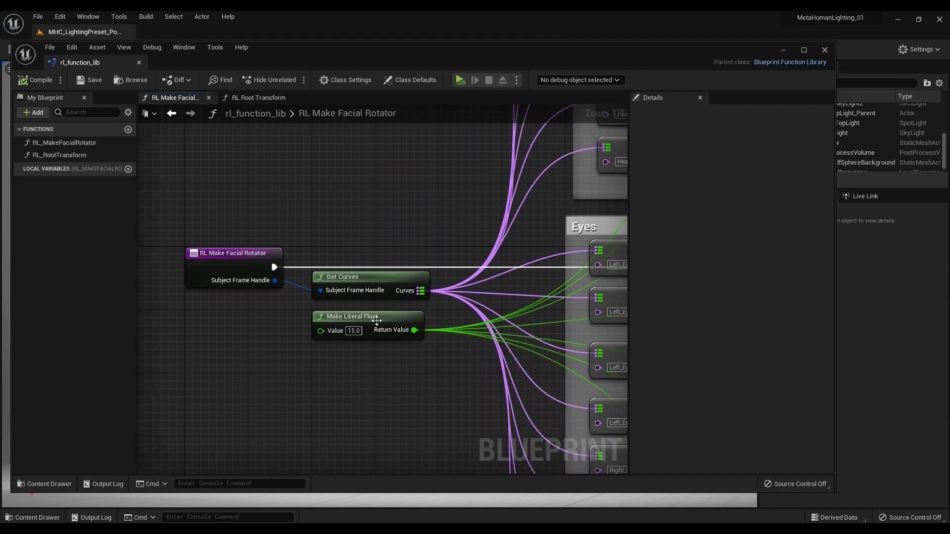
right_drag(407, 356, 431, 134)
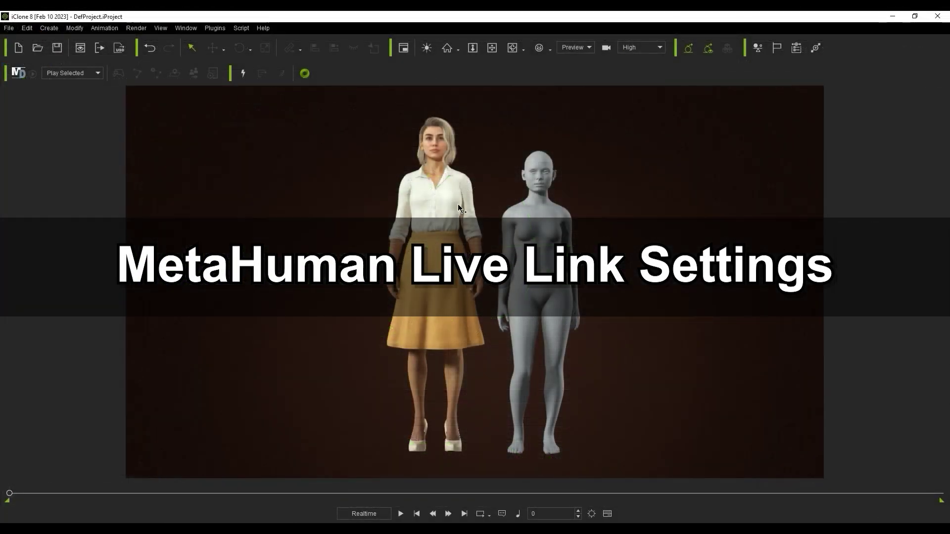
click(435, 200)
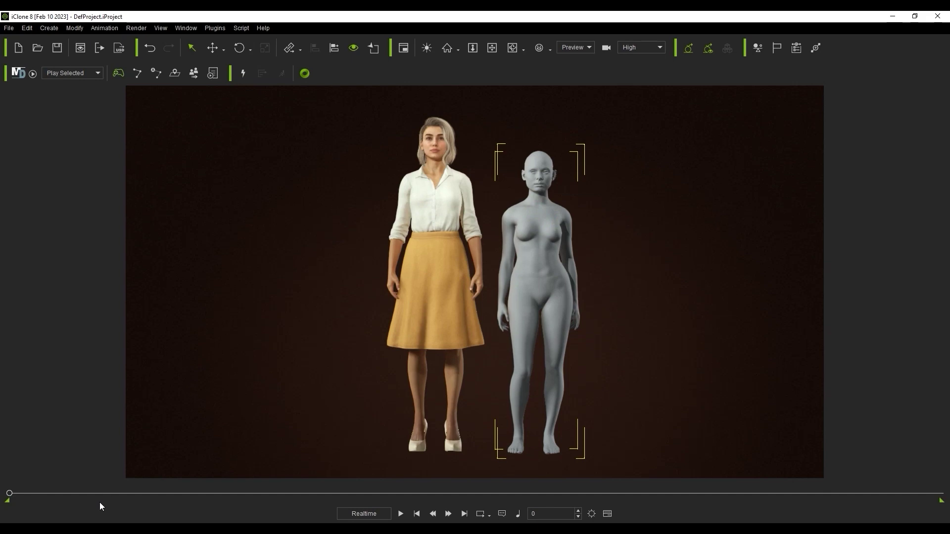
mouse_move(100, 503)
click(147, 493)
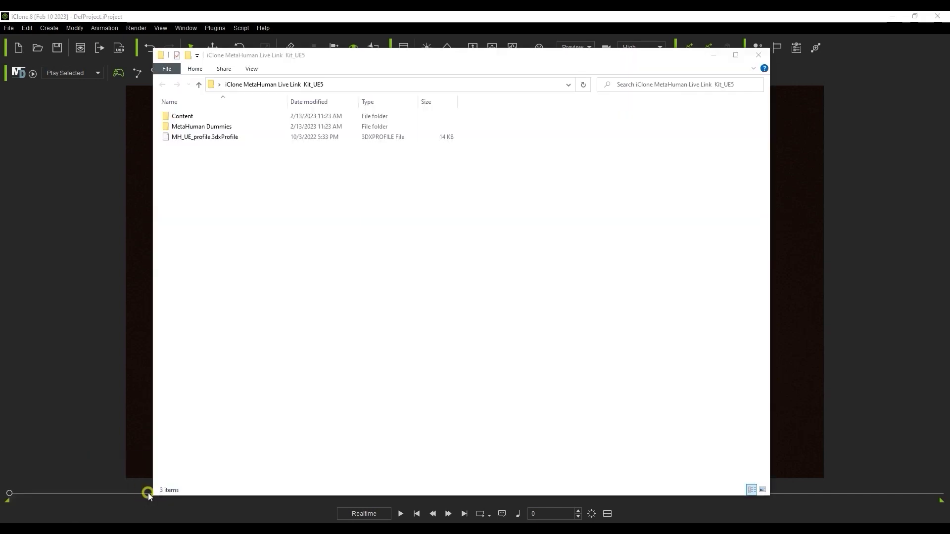
double_click(243, 127)
click(178, 141)
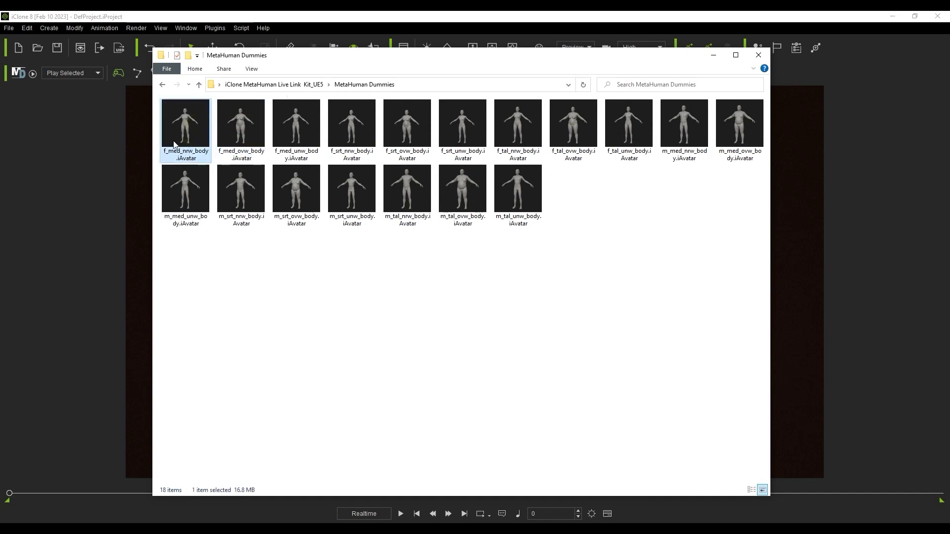
click(759, 55)
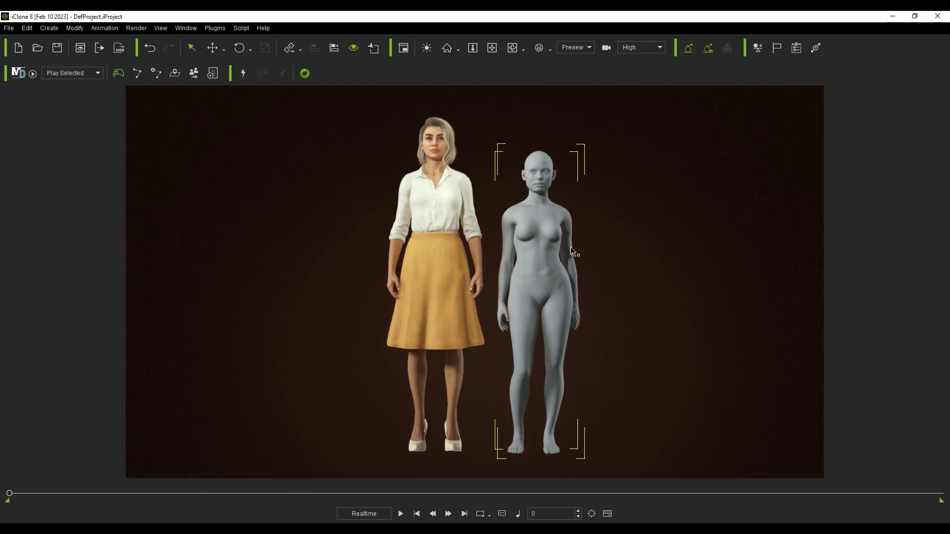
Activate Unreal Live Link for Camila and f_med_nrw only, excluding Prop, Camera and Light
click(616, 245)
click(216, 28)
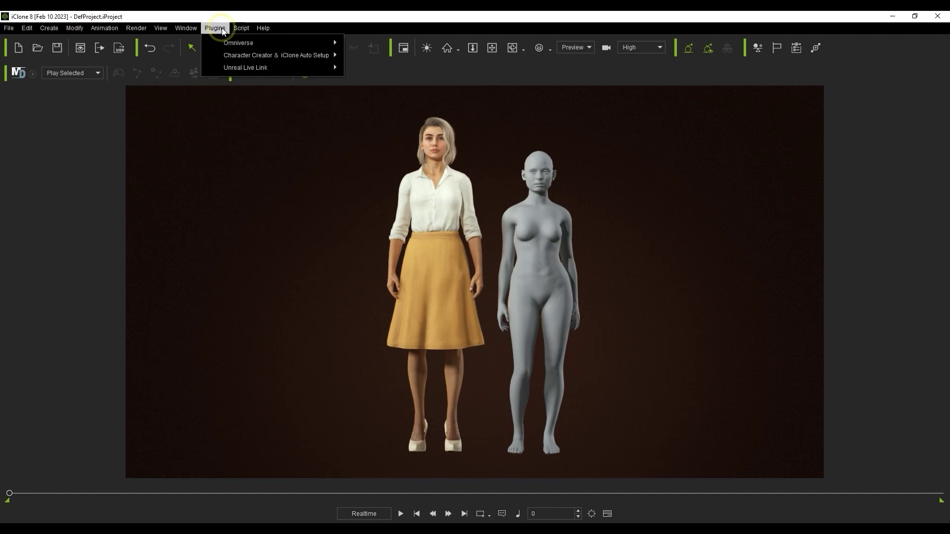
mouse_move(254, 72)
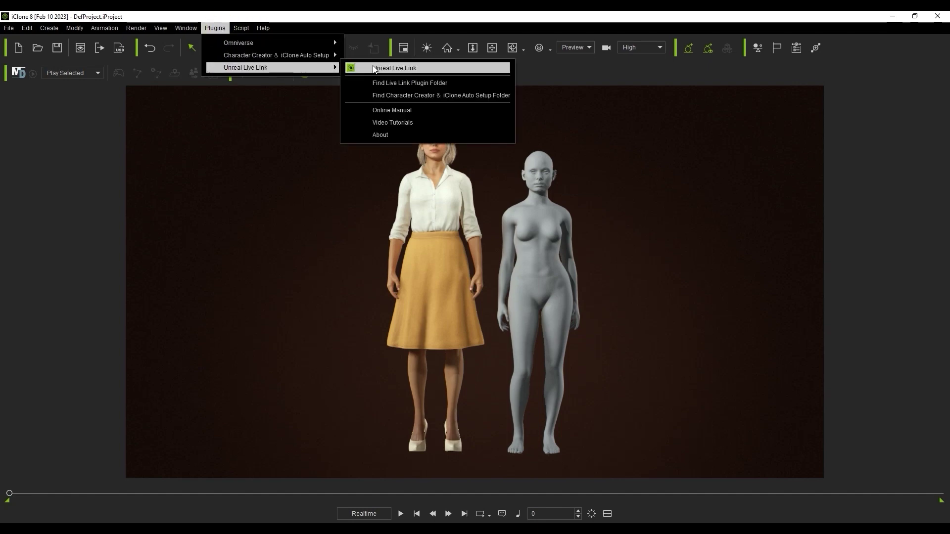
click(452, 68)
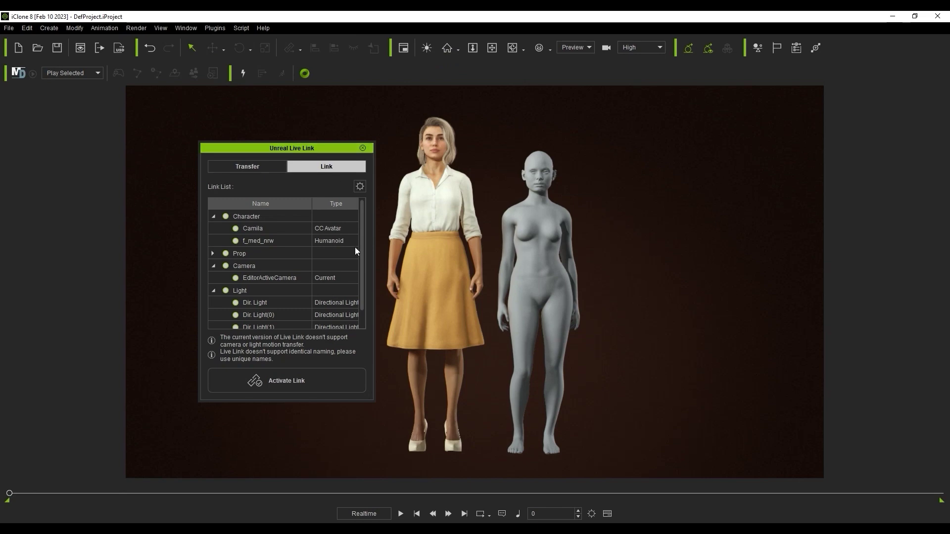
click(245, 217)
click(272, 231)
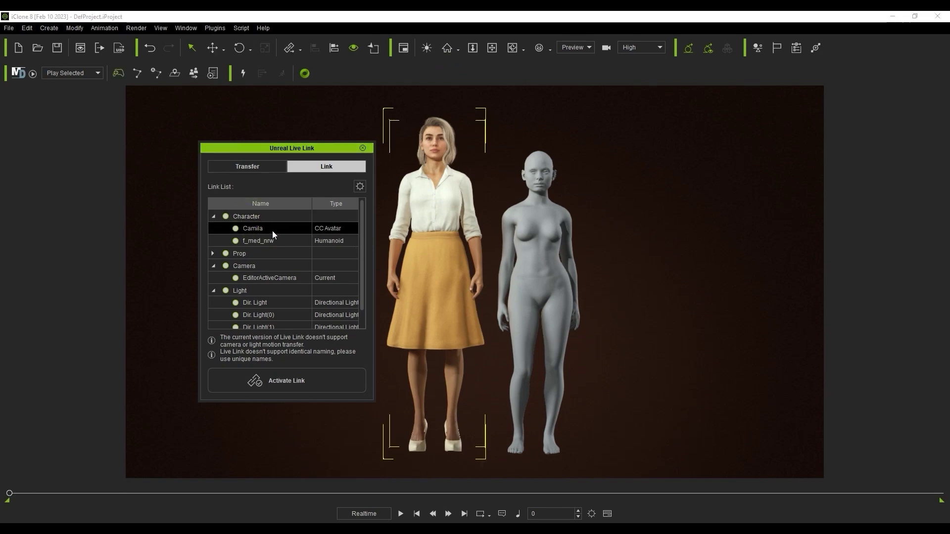
click(289, 242)
click(283, 218)
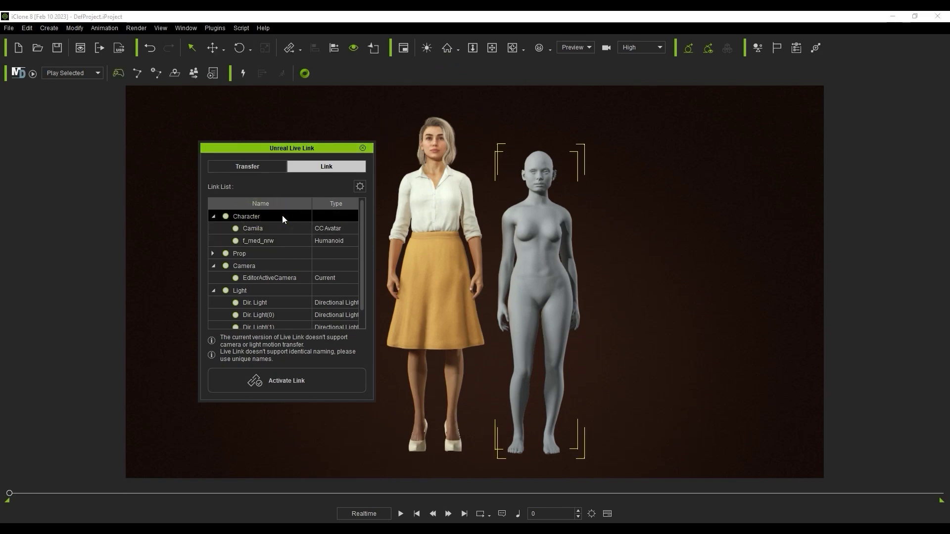
click(226, 254)
click(225, 266)
click(225, 290)
click(331, 383)
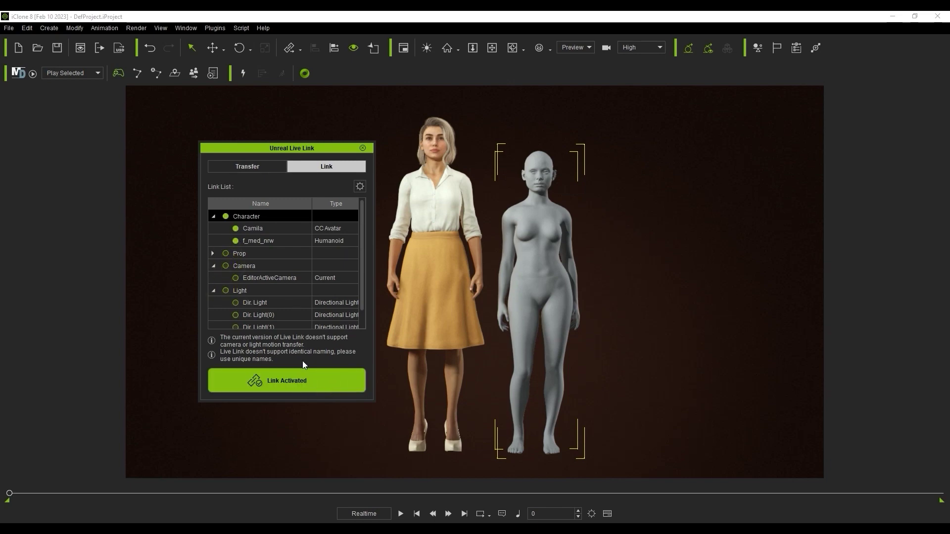
Set the viewport display quality to Quick Mode
drag(324, 156, 131, 168)
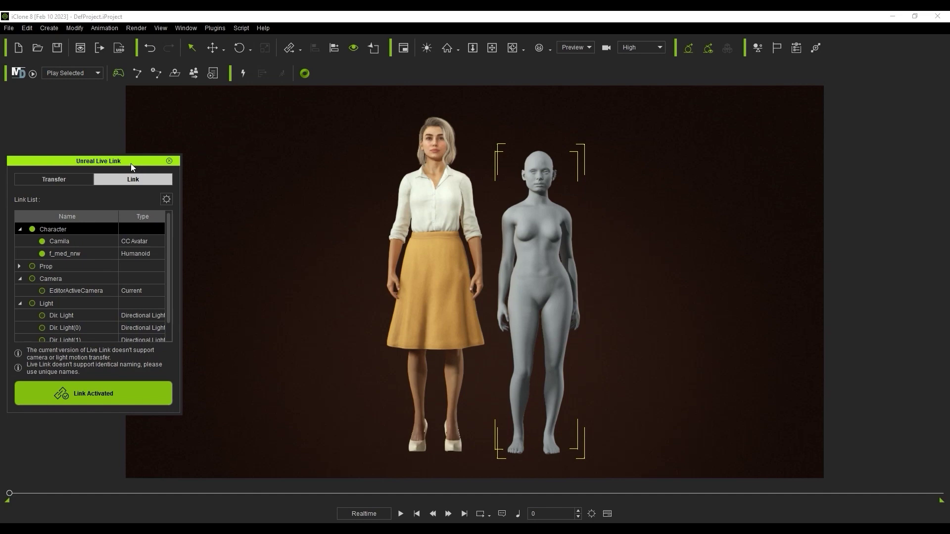
click(658, 48)
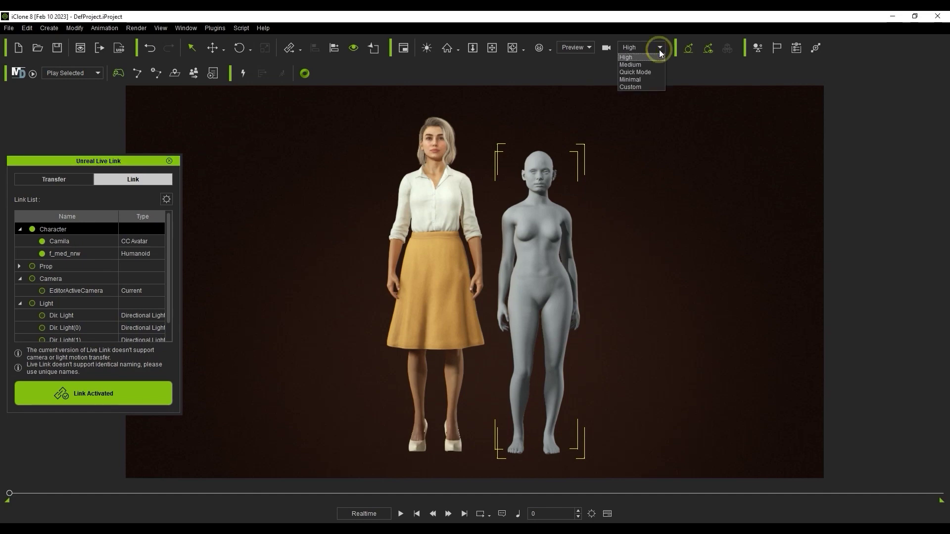
click(650, 74)
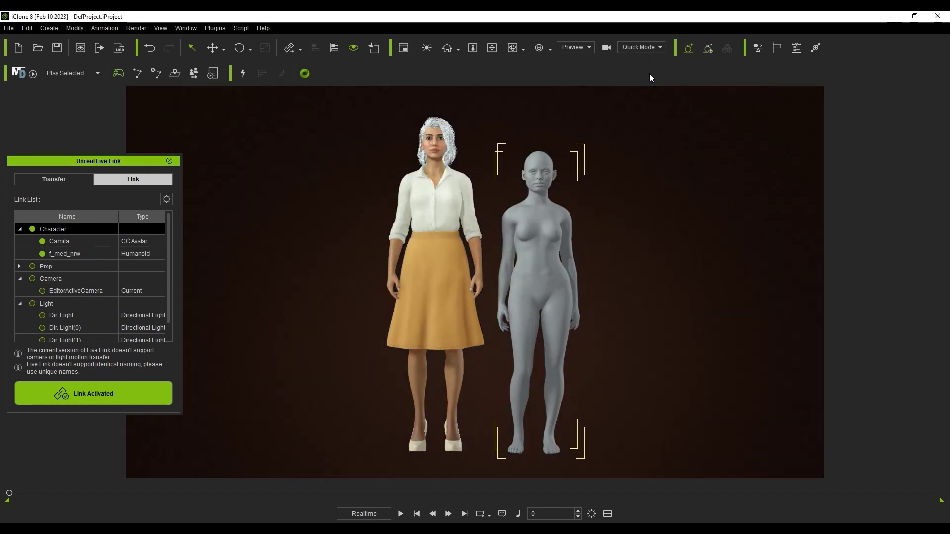
Tile iClone and Unreal side by side and place BP_Natalia in the level at the origin
key(super+Left)
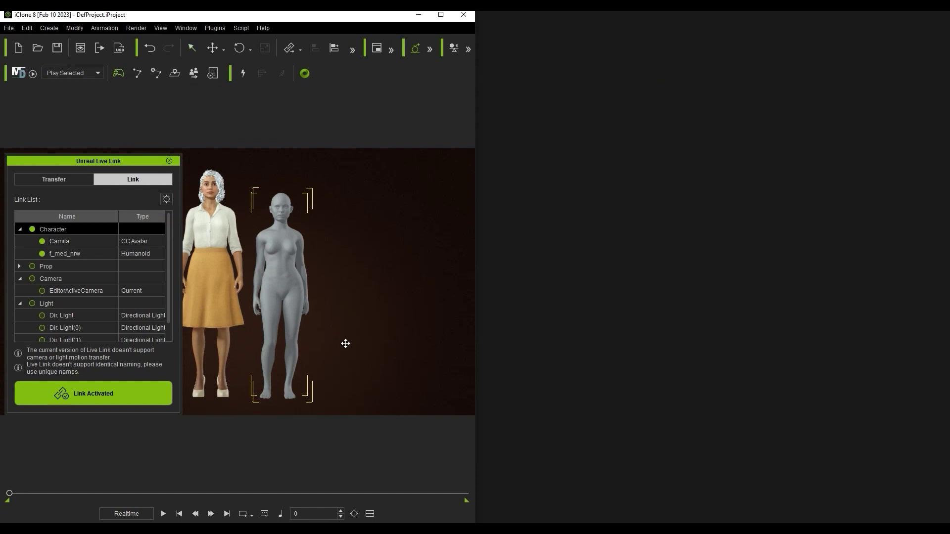
click(758, 25)
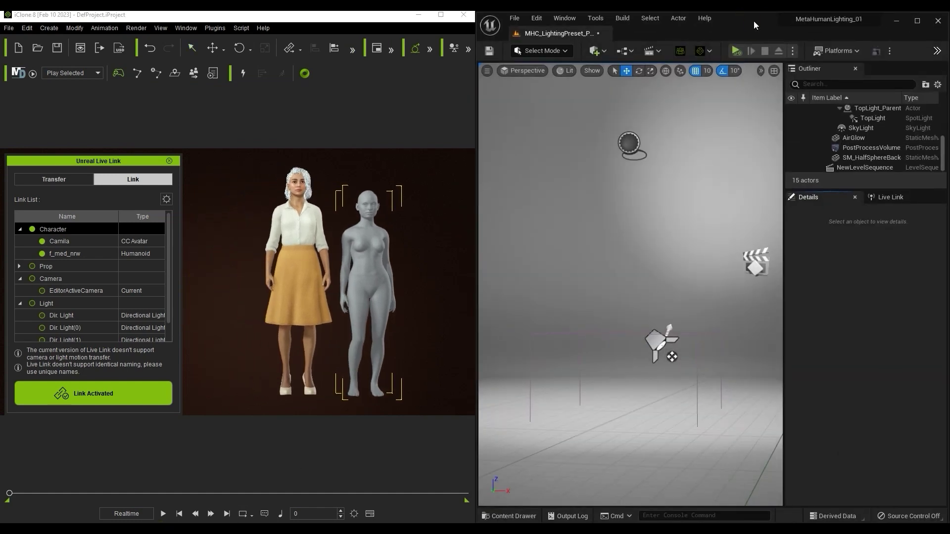
click(509, 516)
click(693, 445)
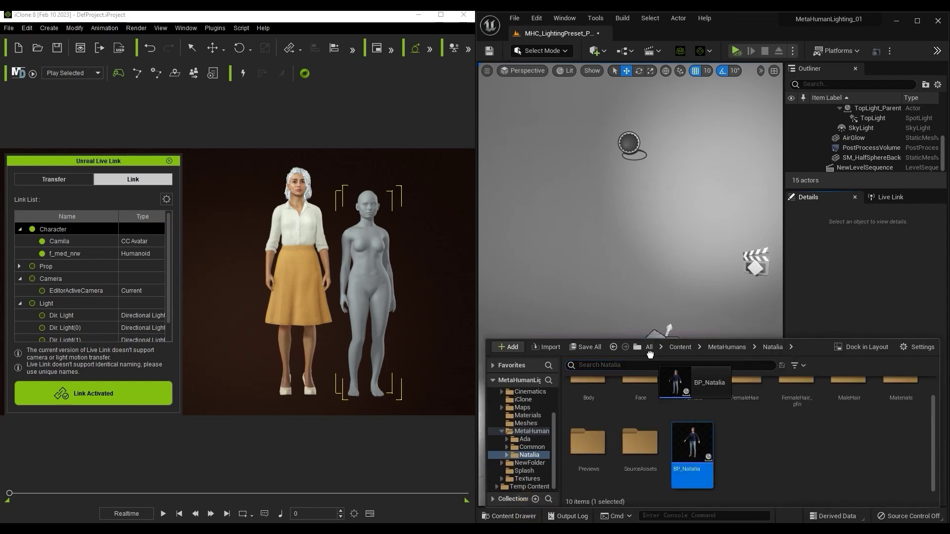
drag(638, 327, 639, 329)
click(935, 331)
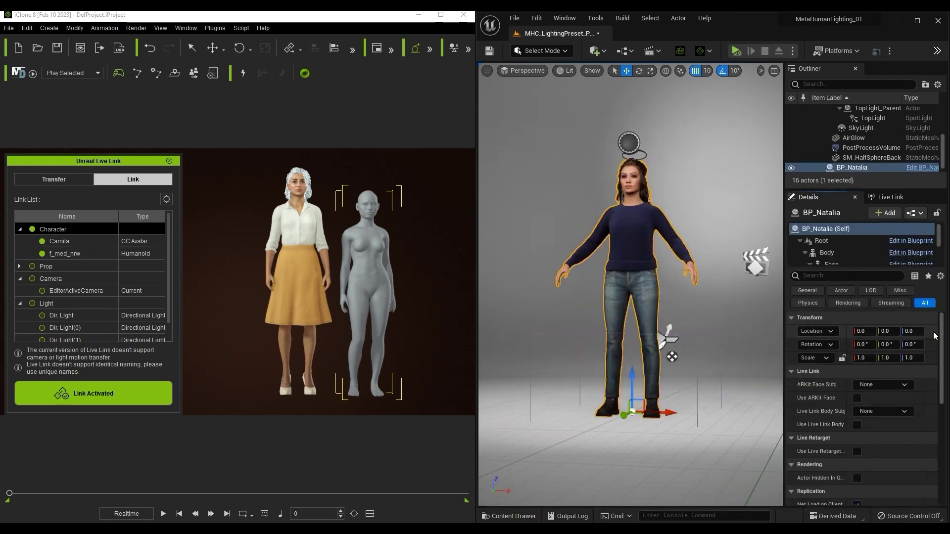
Add an iClone LiveLink source in the Live Link panel, keeping the default port
click(564, 18)
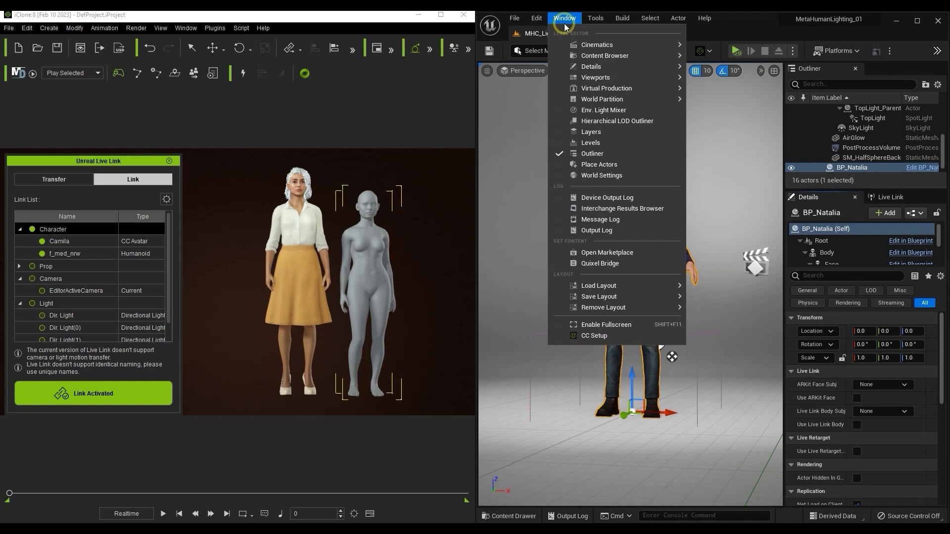
mouse_move(644, 88)
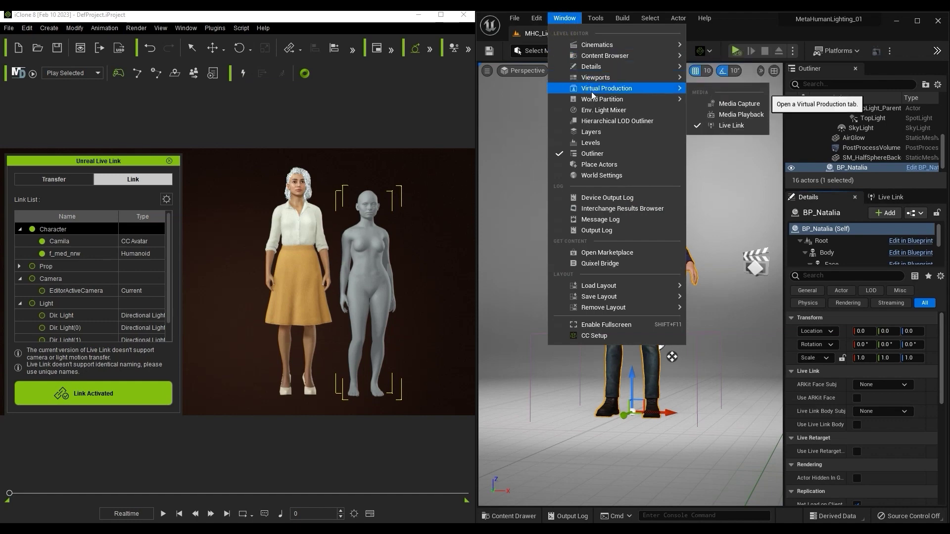
click(886, 198)
click(821, 215)
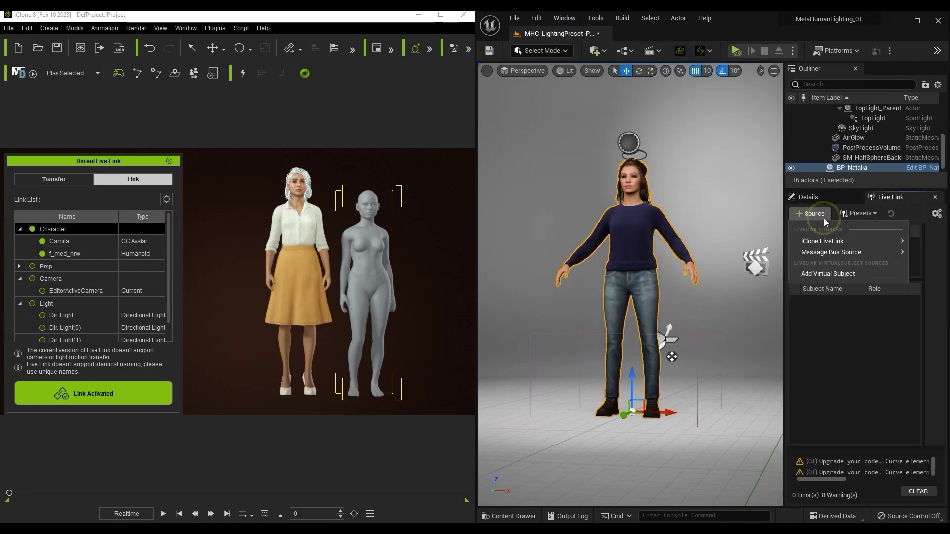
mouse_move(837, 241)
click(743, 257)
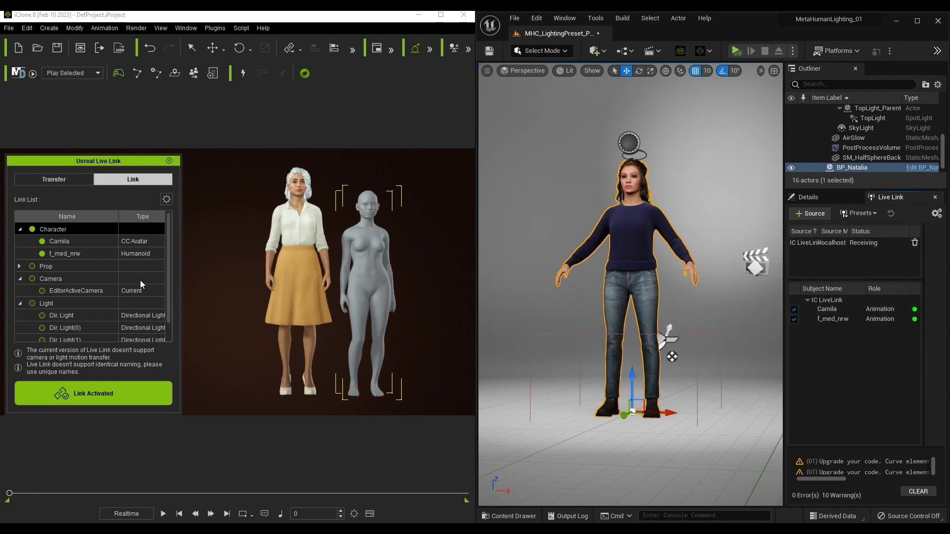
Set BP_Natalia's ARKit Face Subject to Camila and Live Link Body Subject to f_med_nrw, enabling both
click(808, 197)
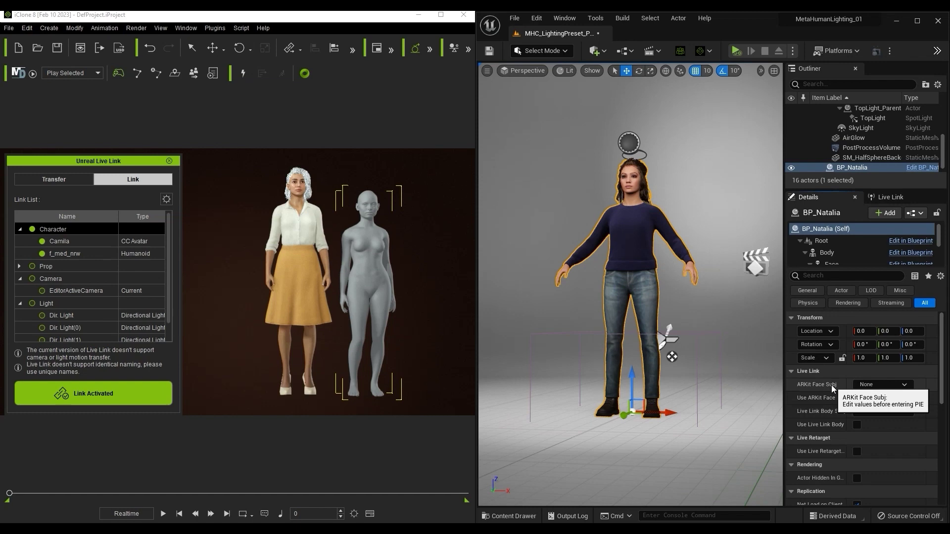
click(906, 385)
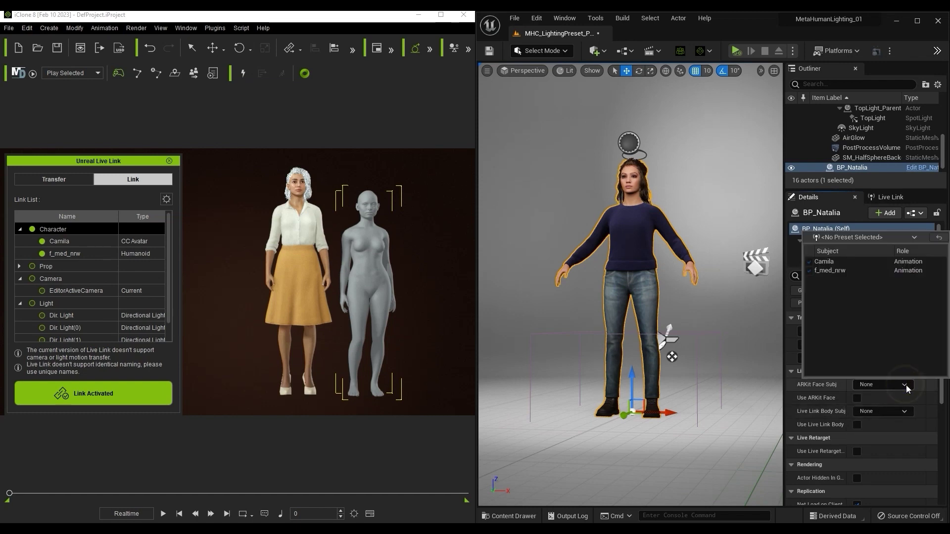
click(858, 261)
click(903, 412)
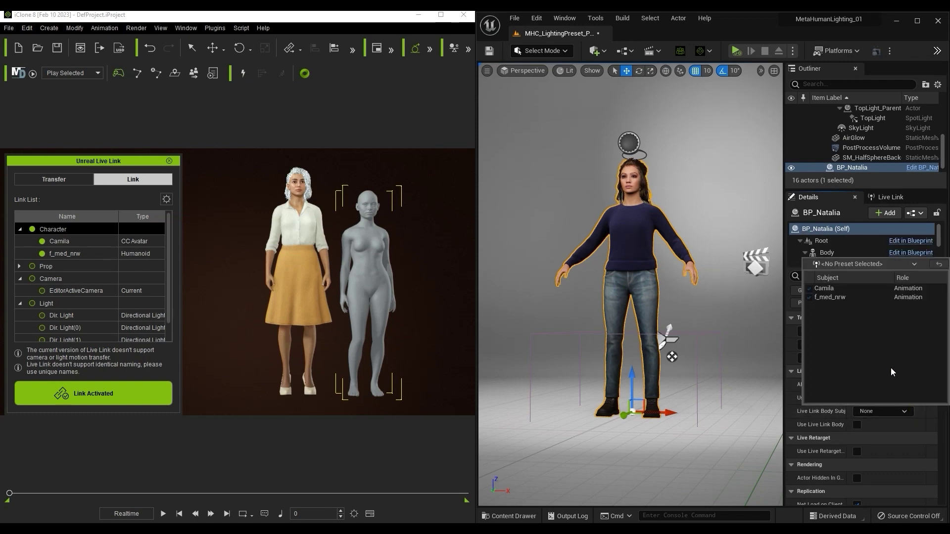
click(871, 295)
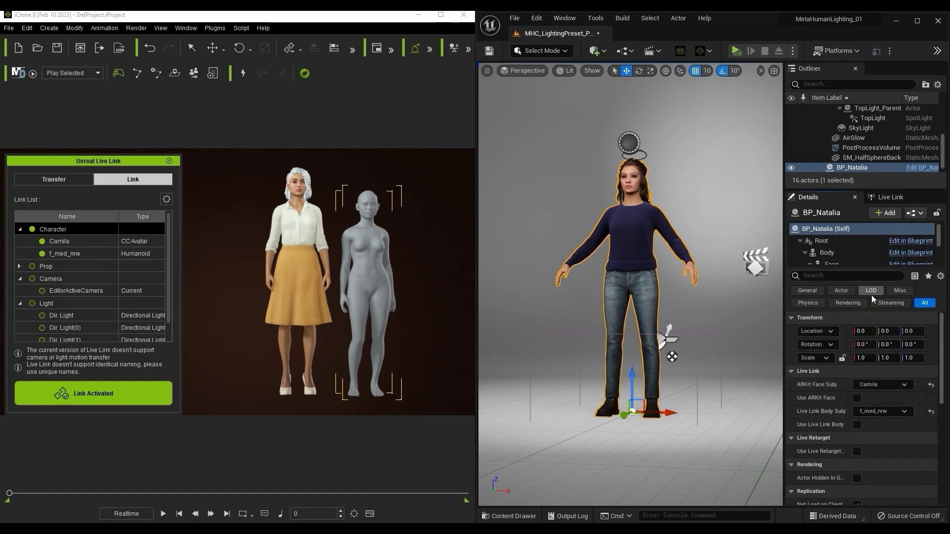
click(856, 398)
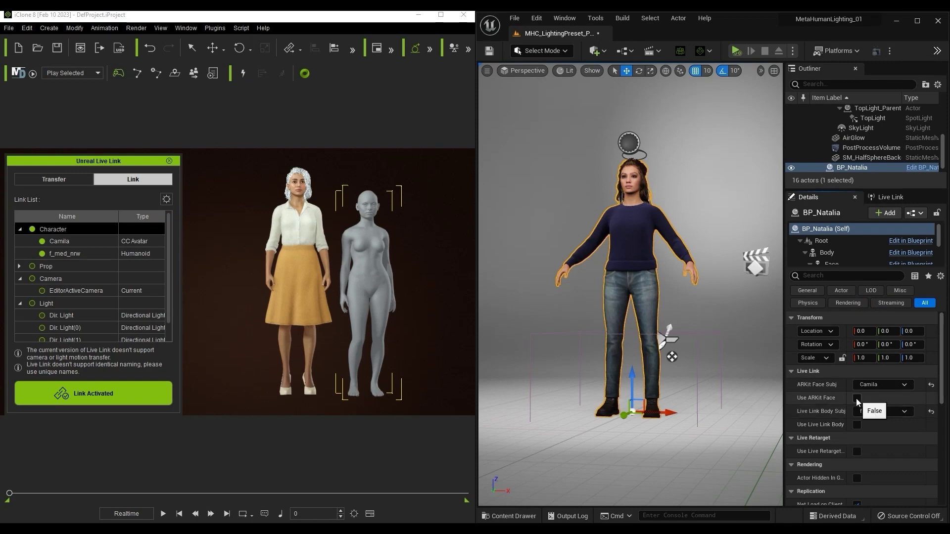
click(857, 425)
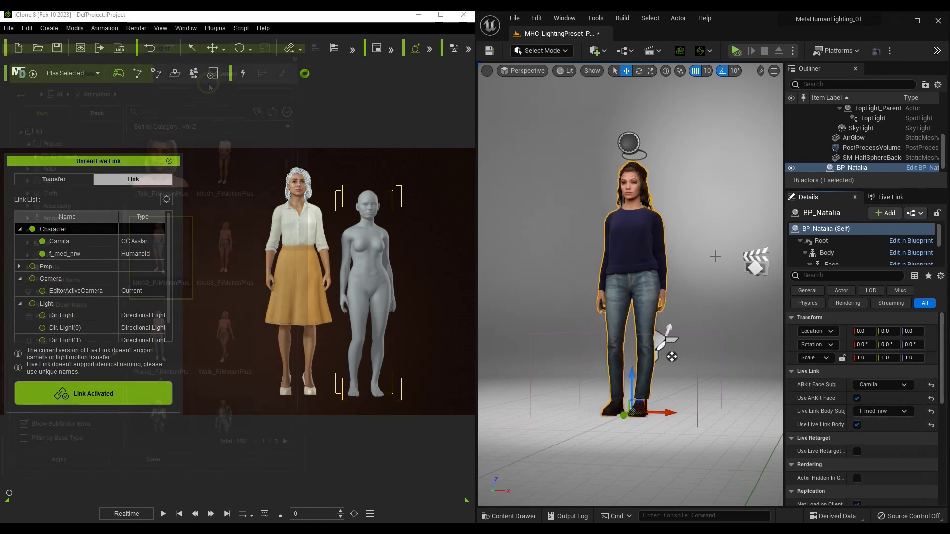
Apply Idle02_F iMotionPlus to the grey dummy, play it, then pause and rewind to frame 0
key(F4)
drag(160, 248, 366, 262)
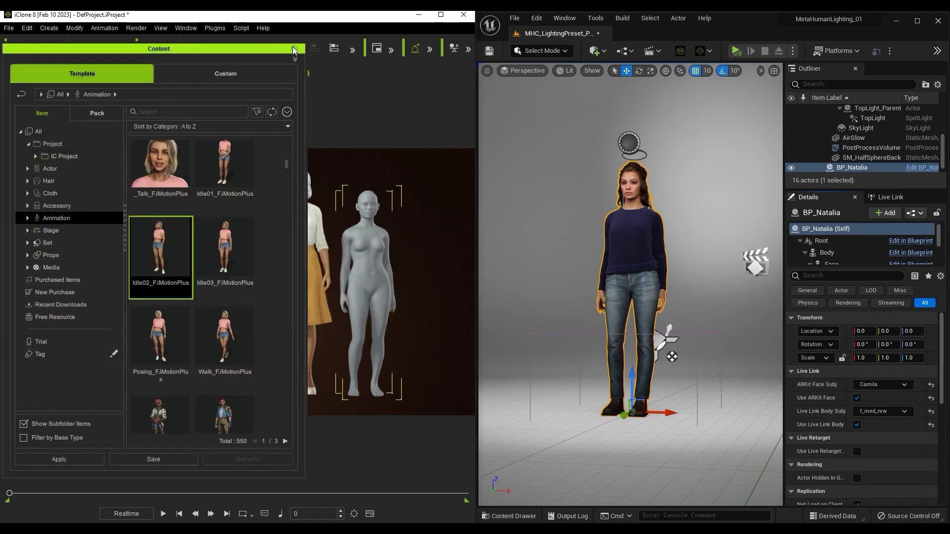
key(F4)
click(163, 513)
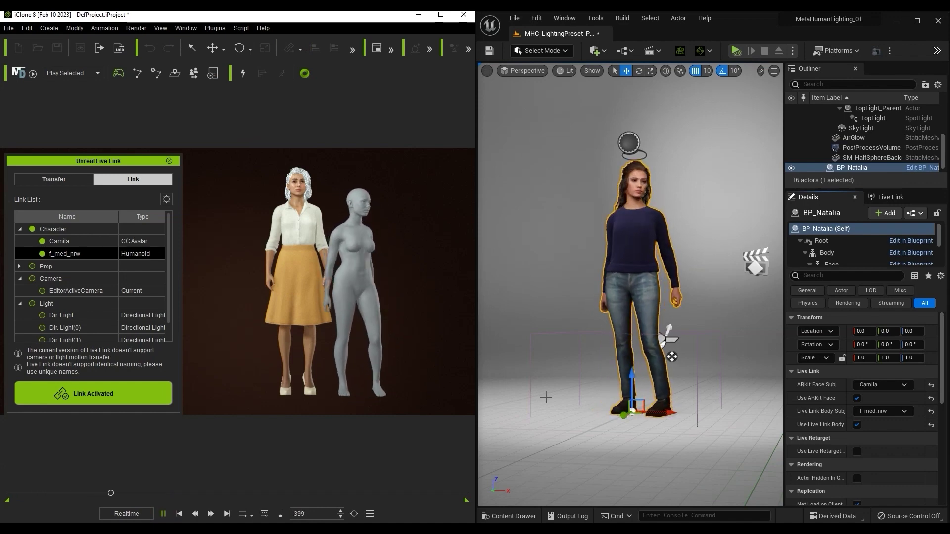
click(167, 515)
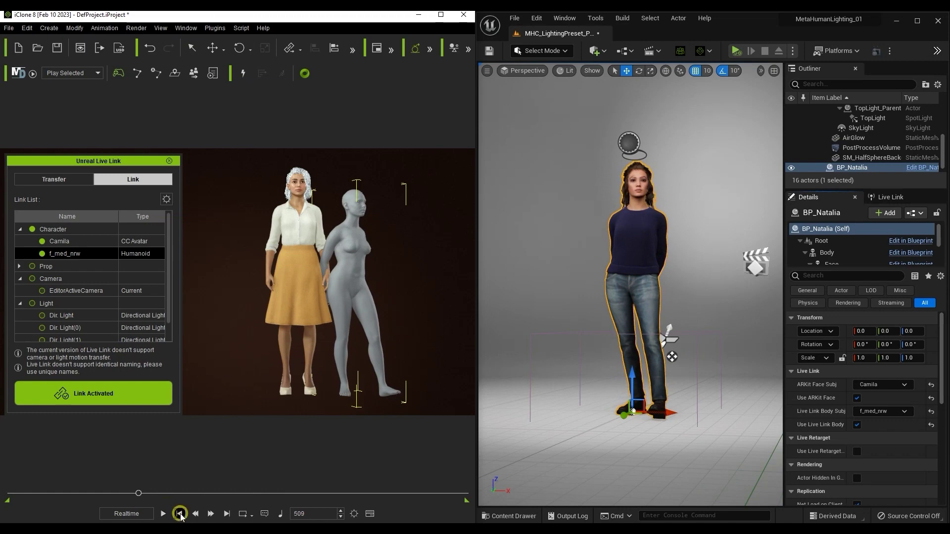
click(180, 514)
Delete BP_Natalia from the level via the Outliner's Edit > Delete
scroll(675, 196, up, 5)
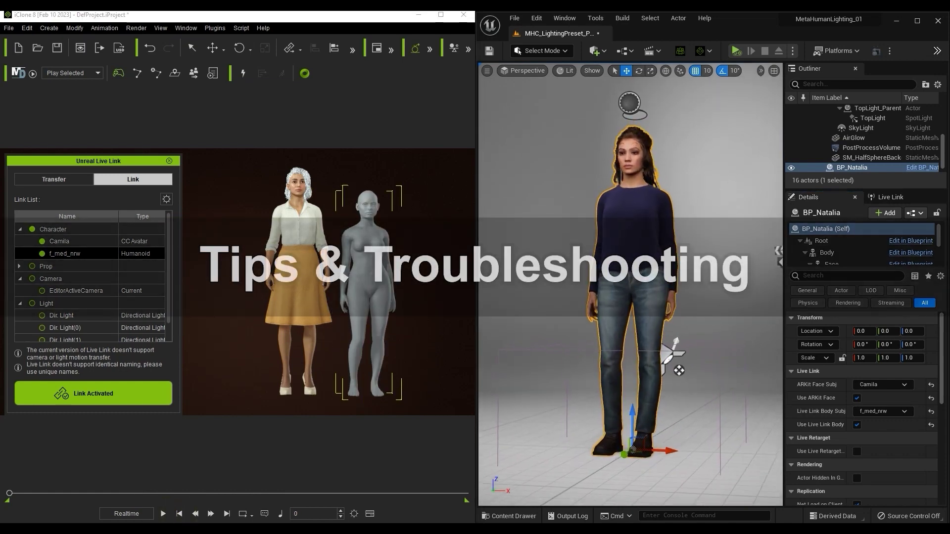
scroll(652, 225, up, 4)
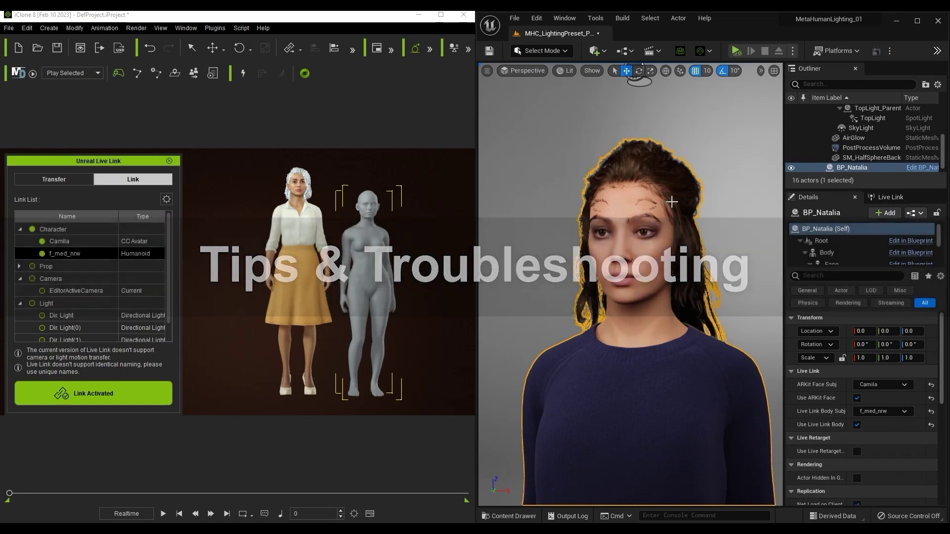
right_click(856, 169)
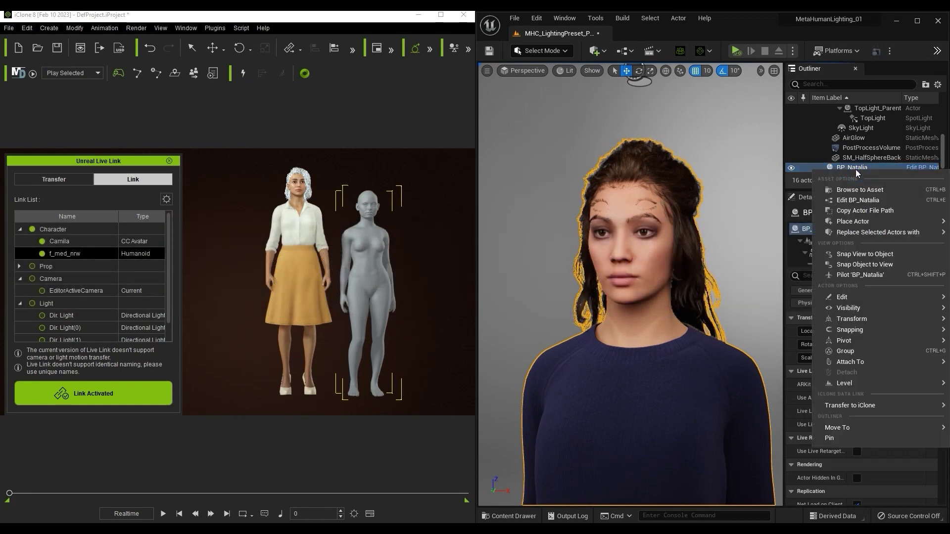
mouse_move(852, 297)
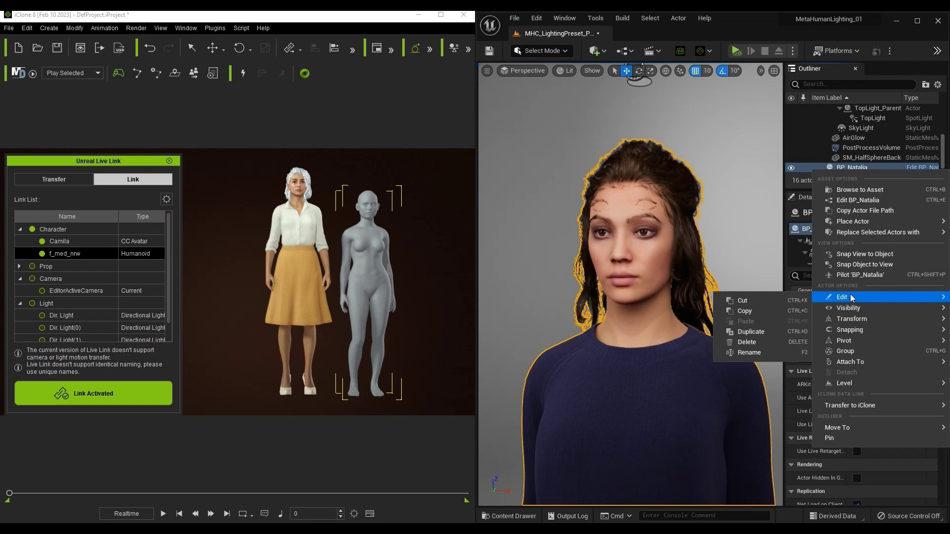
click(787, 342)
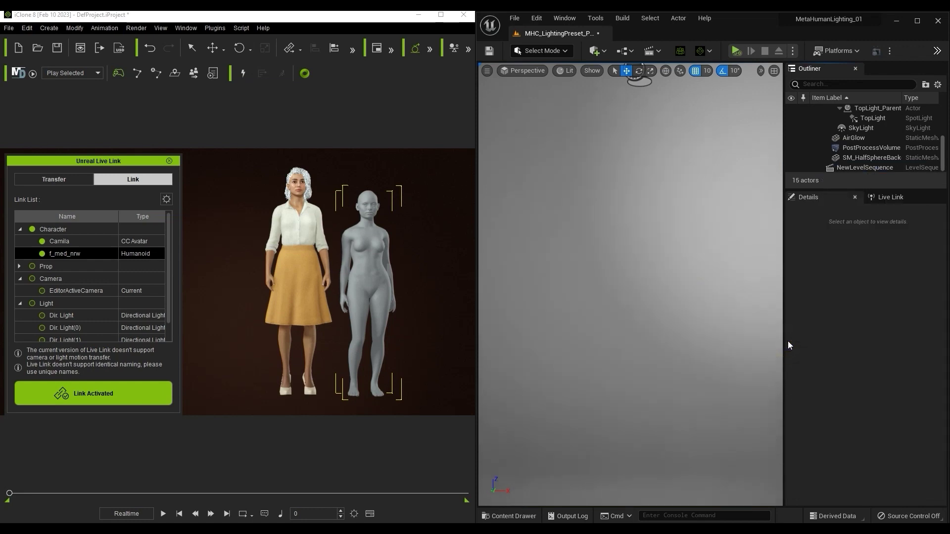
Add the Natalia MetaHuman preset to the project from Quixel Bridge
click(563, 18)
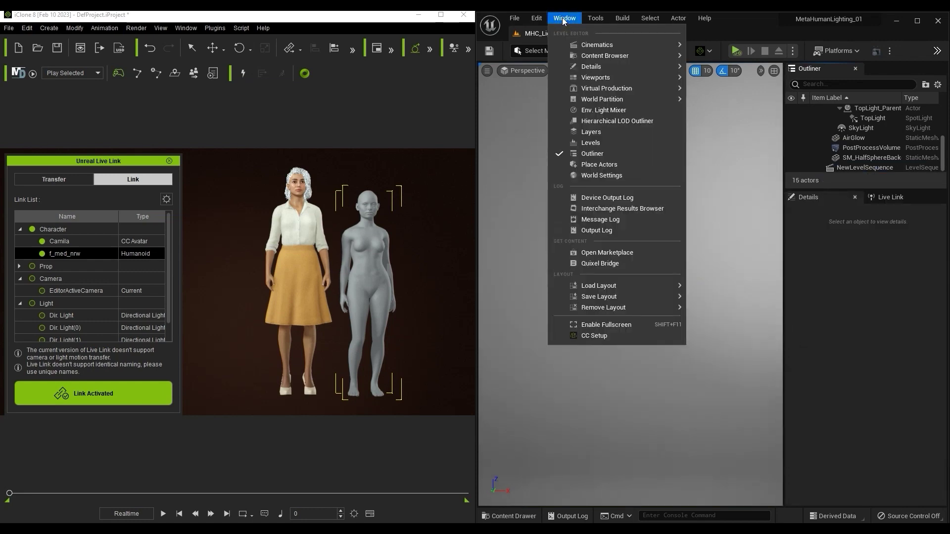
click(631, 262)
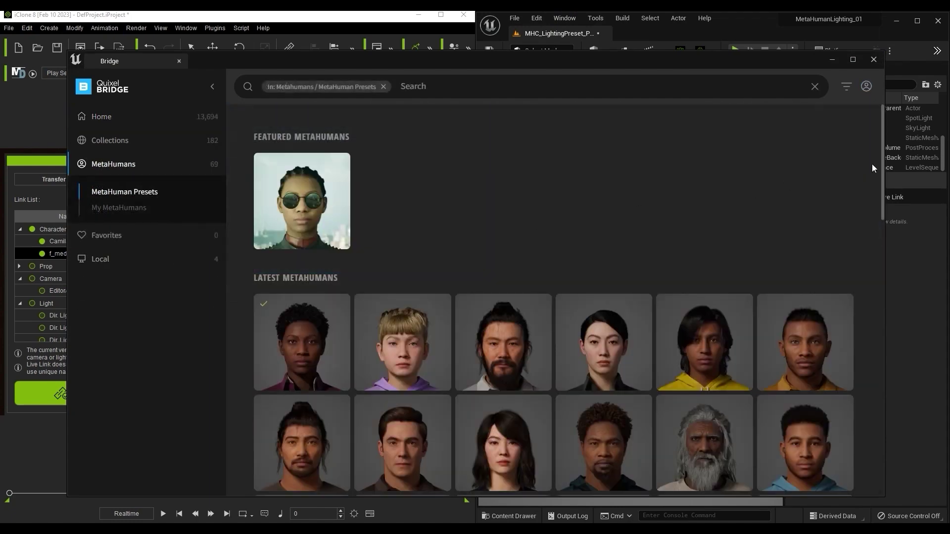
drag(882, 193, 882, 367)
click(616, 299)
scroll(616, 299, up, 3)
click(854, 473)
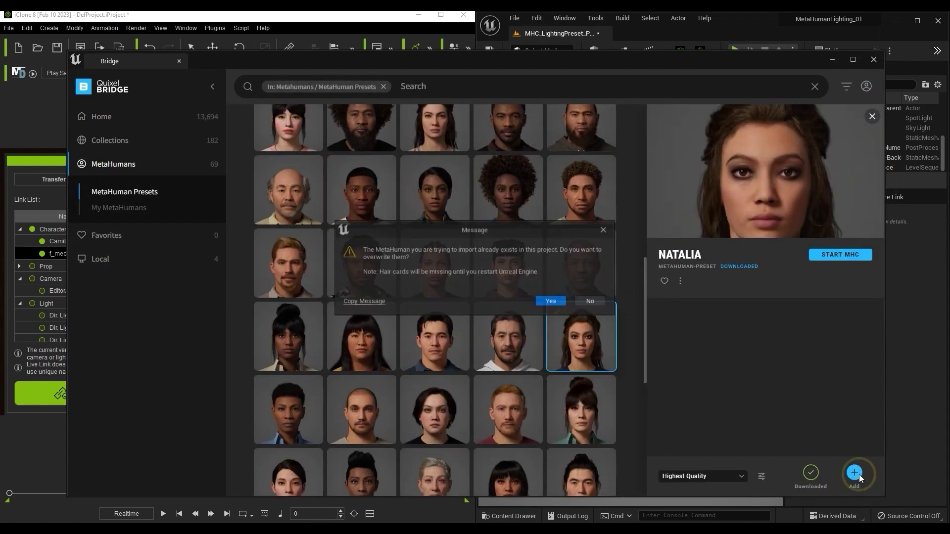
Overwrite Natalia, reset her location to 0,0,0, and assign Camila face and f_med_nrw body subjects
click(551, 301)
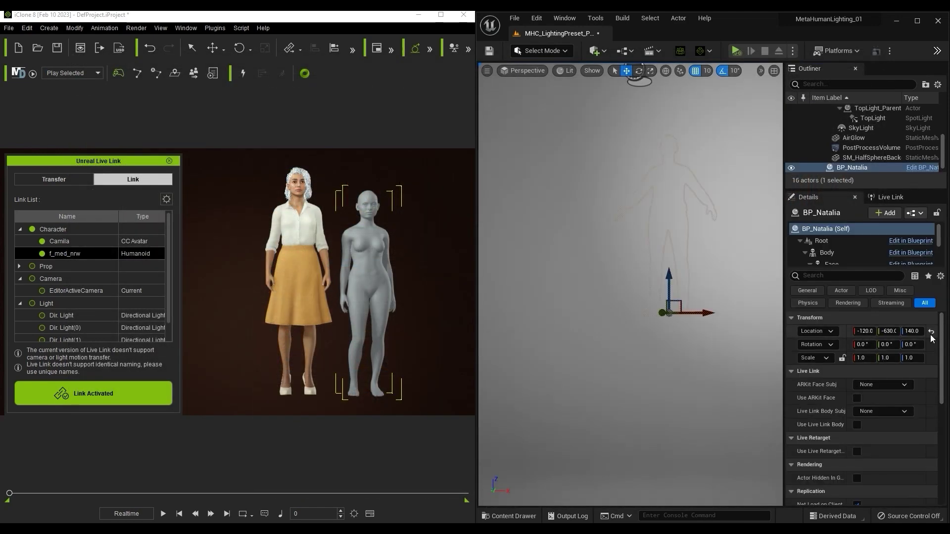
click(931, 332)
click(906, 385)
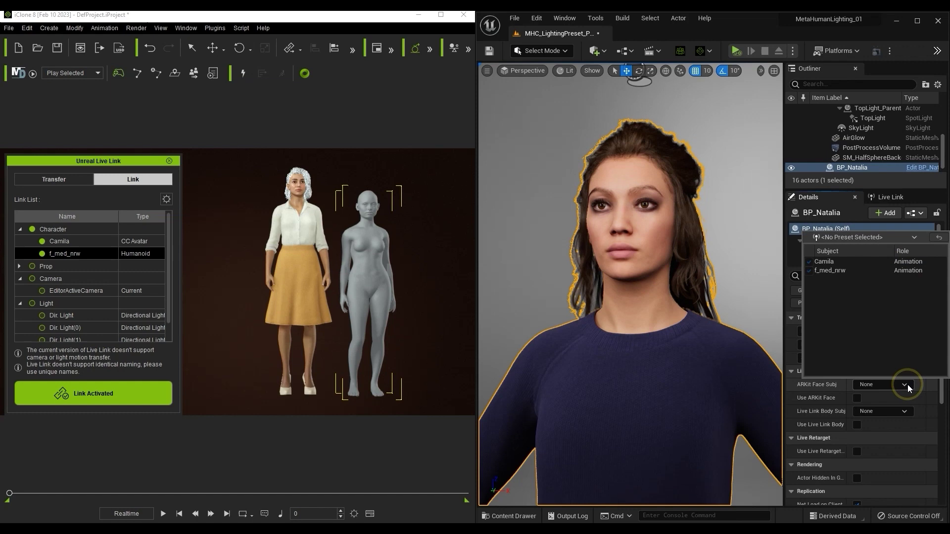
click(864, 262)
click(888, 412)
click(905, 413)
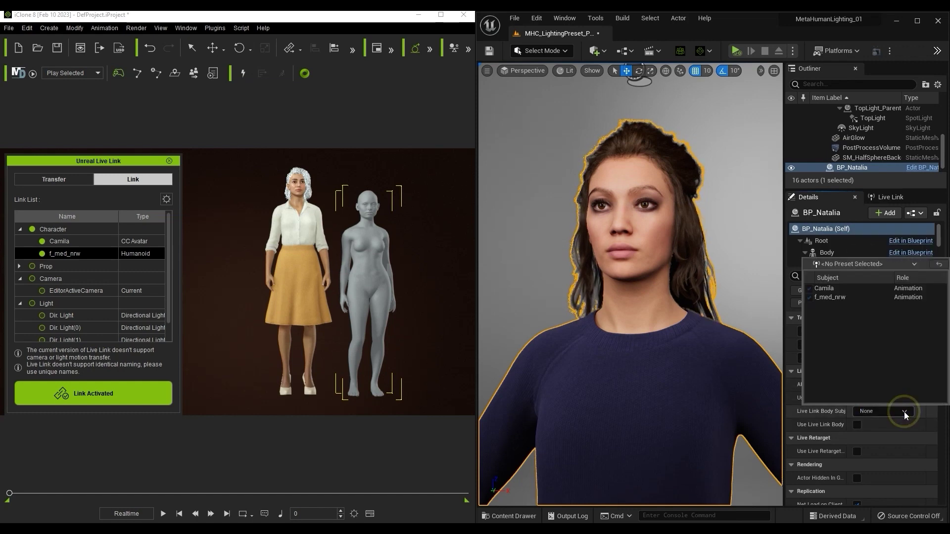
click(863, 296)
Enable Use ARKit Face and Use Live Link Body, then play the iClone motion
click(857, 398)
click(857, 425)
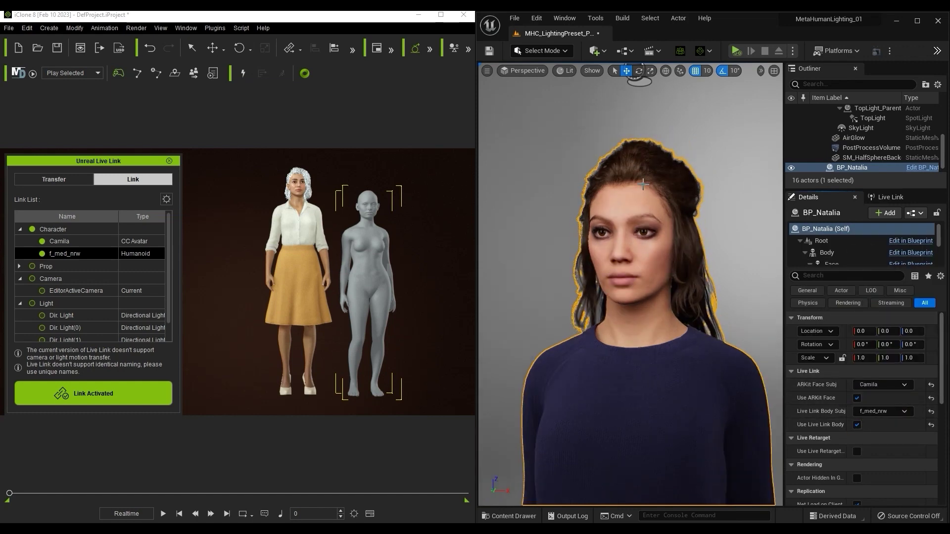
scroll(631, 284, down, 5)
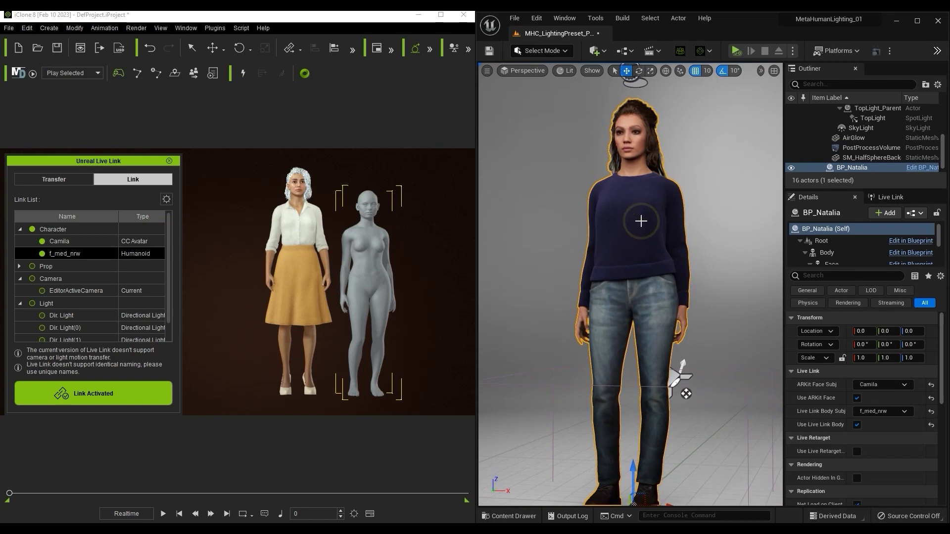
scroll(641, 221, down, 3)
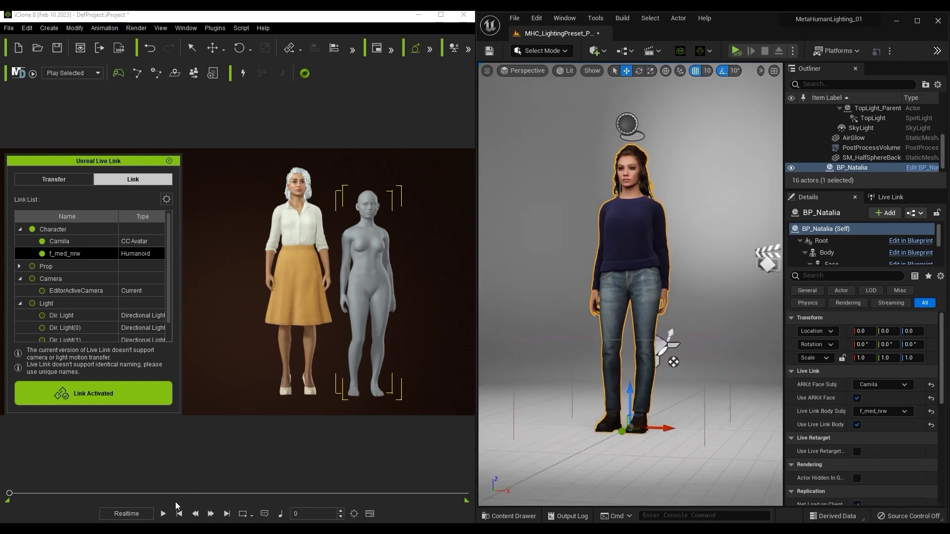
click(162, 513)
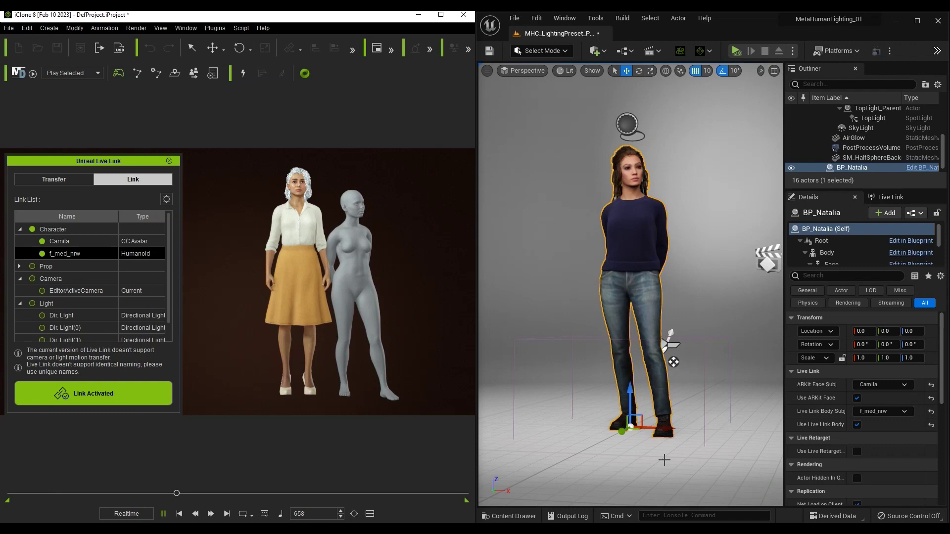
Stop and rewind iClone playback, then open BP_Natalia's Blueprint for editing
click(179, 514)
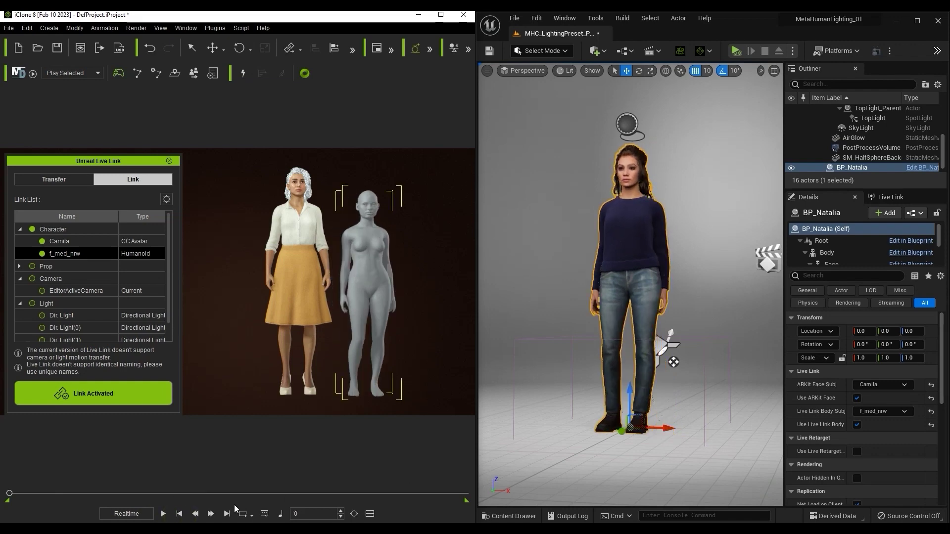
click(918, 168)
scroll(299, 367, up, 3)
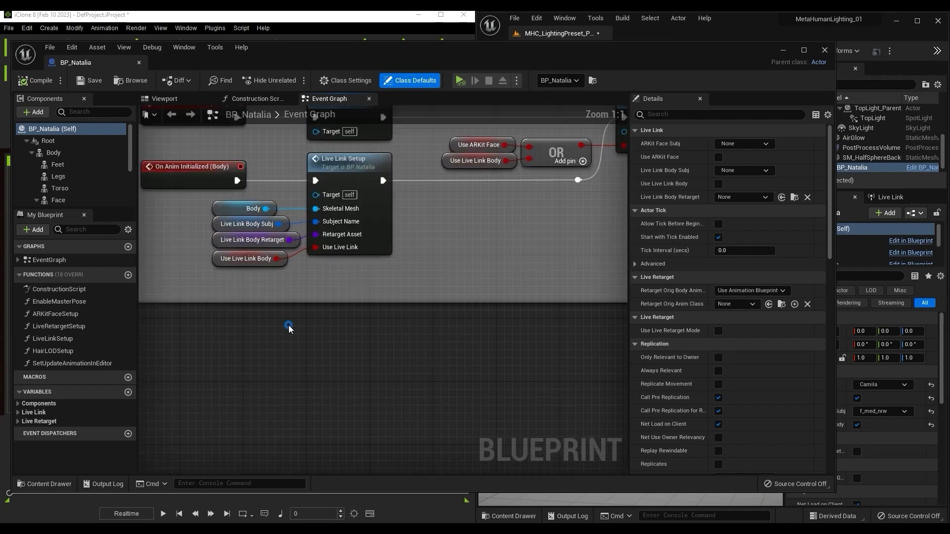
Add a Live Link Skeletal Animation component named LiveLink and pan the Event Graph
click(36, 115)
click(45, 122)
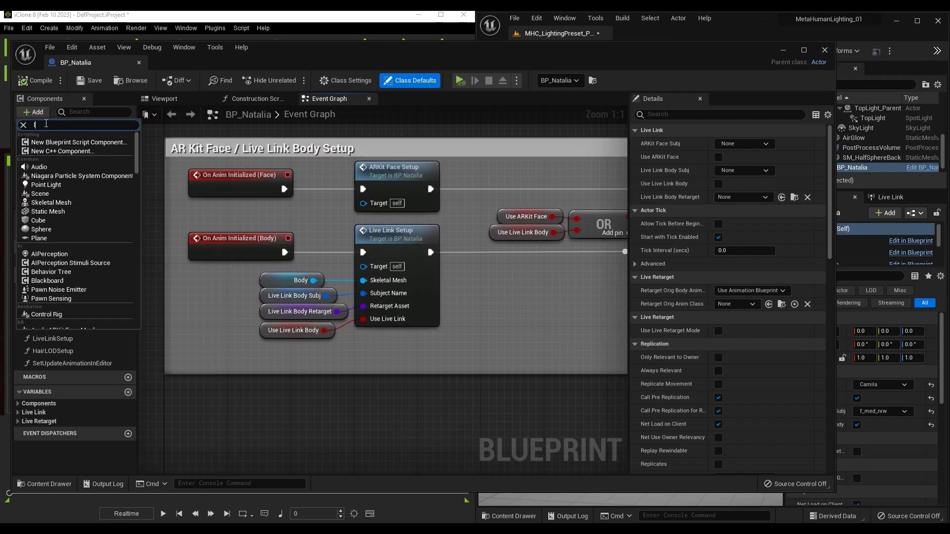
text(live)
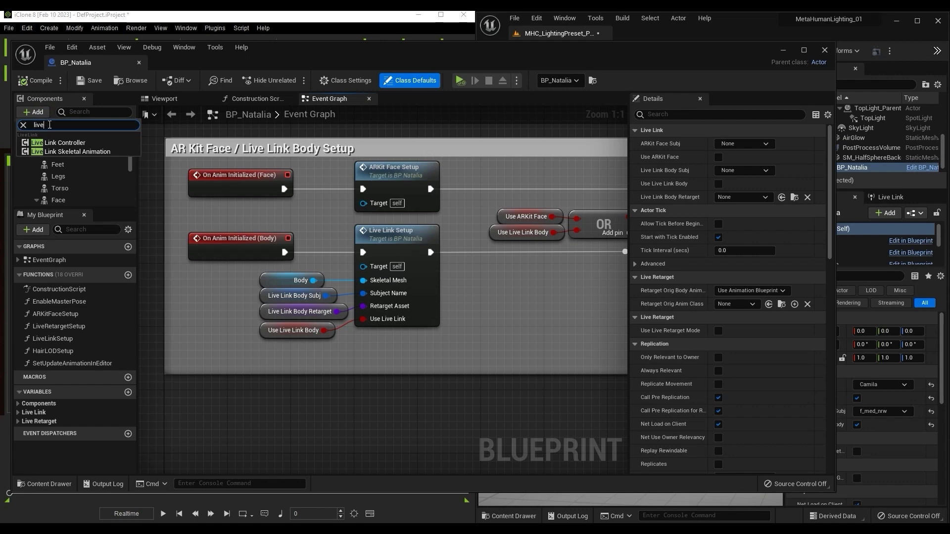
click(111, 154)
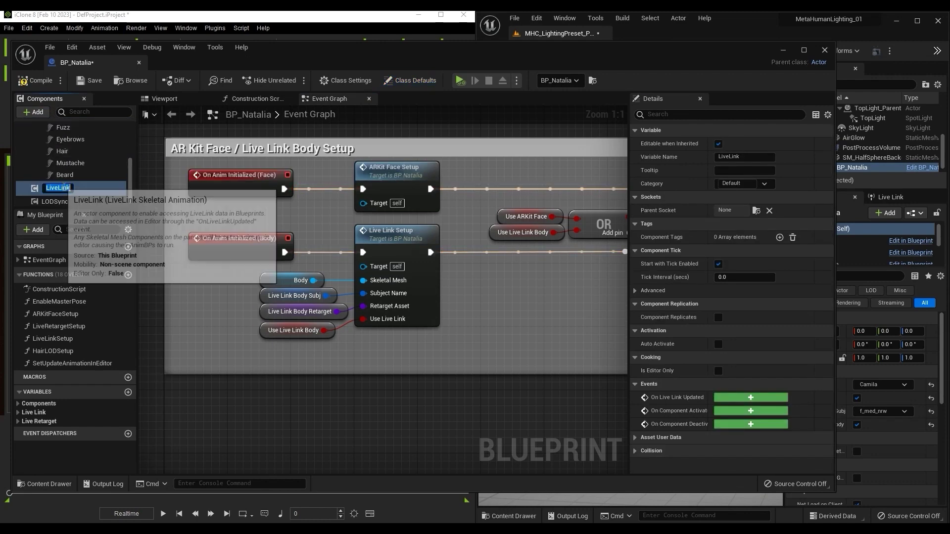
click(98, 188)
right_drag(390, 420, 419, 288)
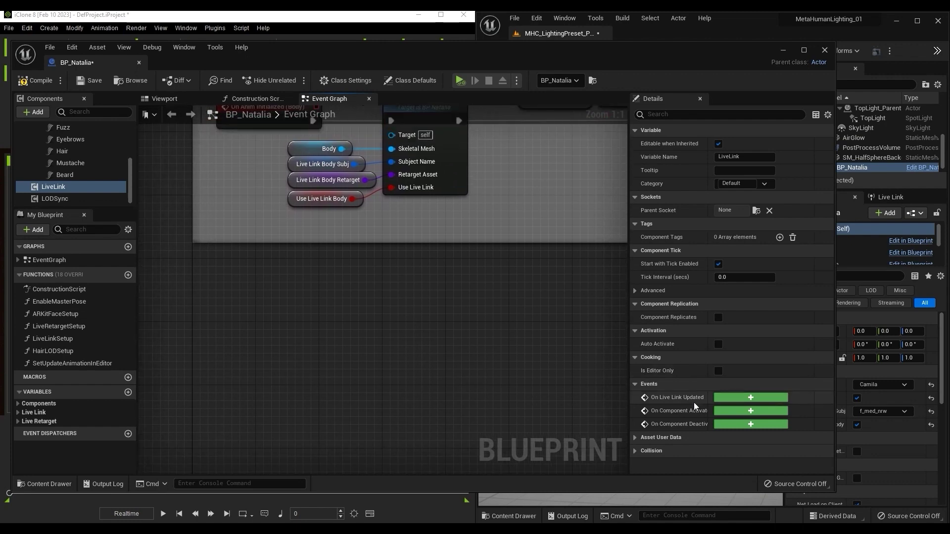
Add an On Live Link Updated event followed by an RL Root Transform node
click(764, 396)
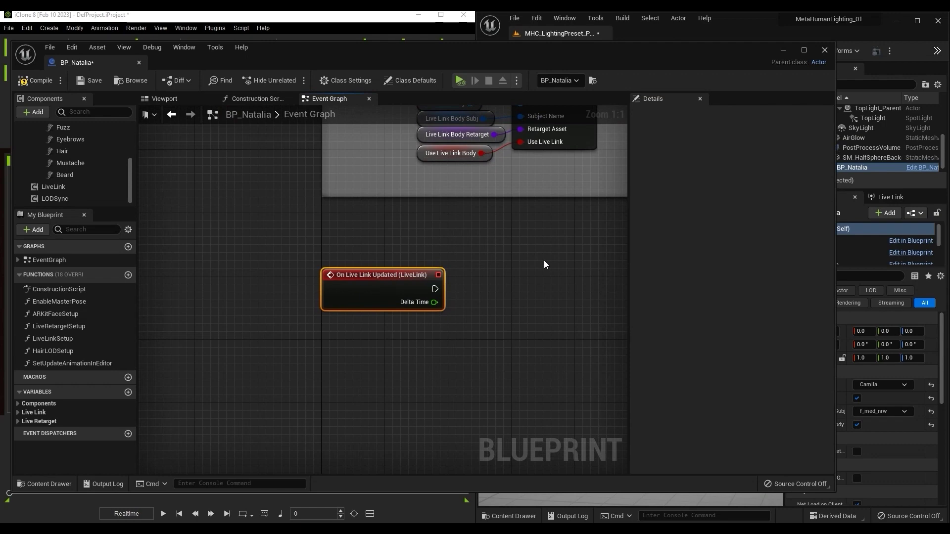
right_drag(549, 258, 424, 309)
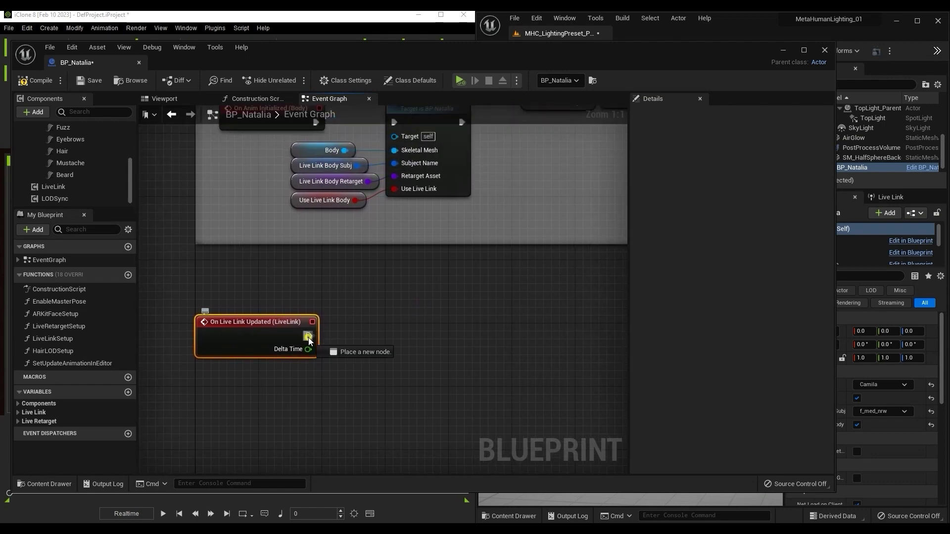
drag(309, 340, 371, 337)
text(rl)
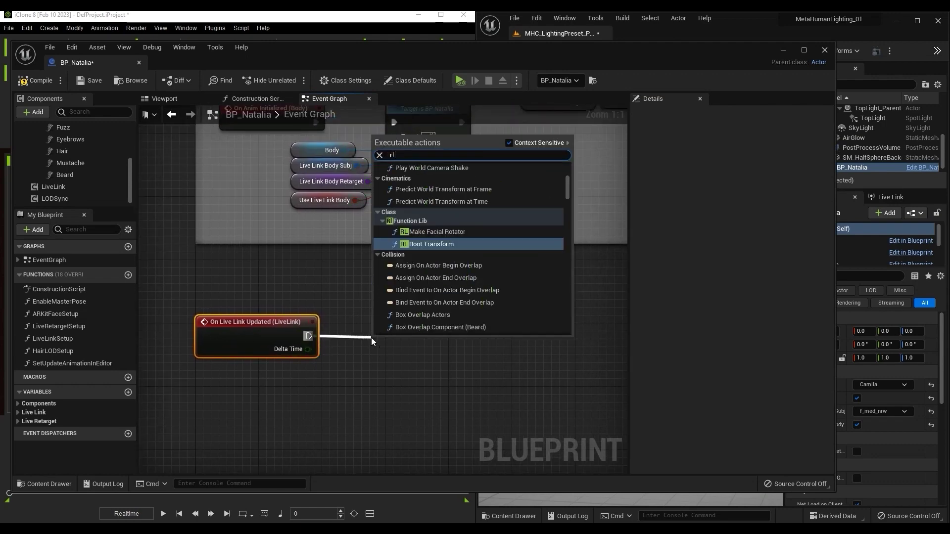
text( root)
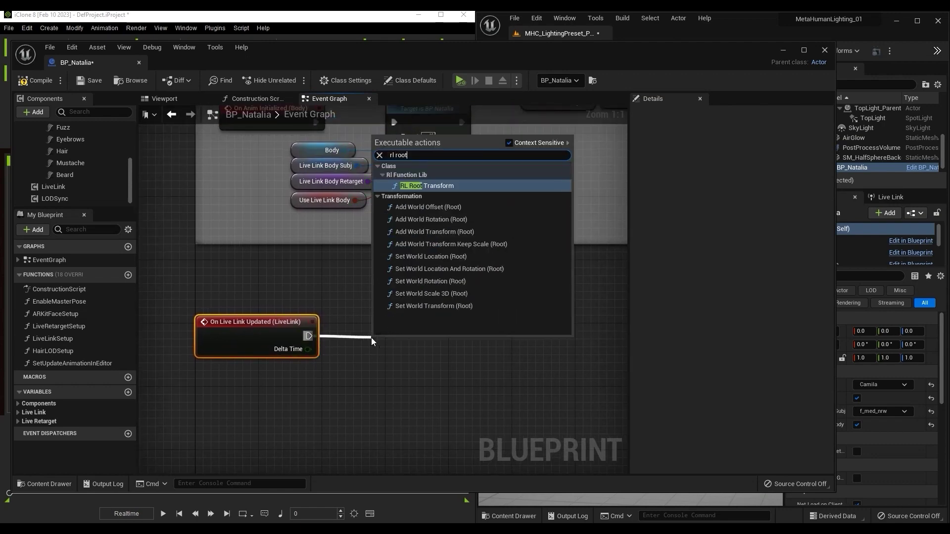
click(456, 187)
drag(431, 345, 453, 322)
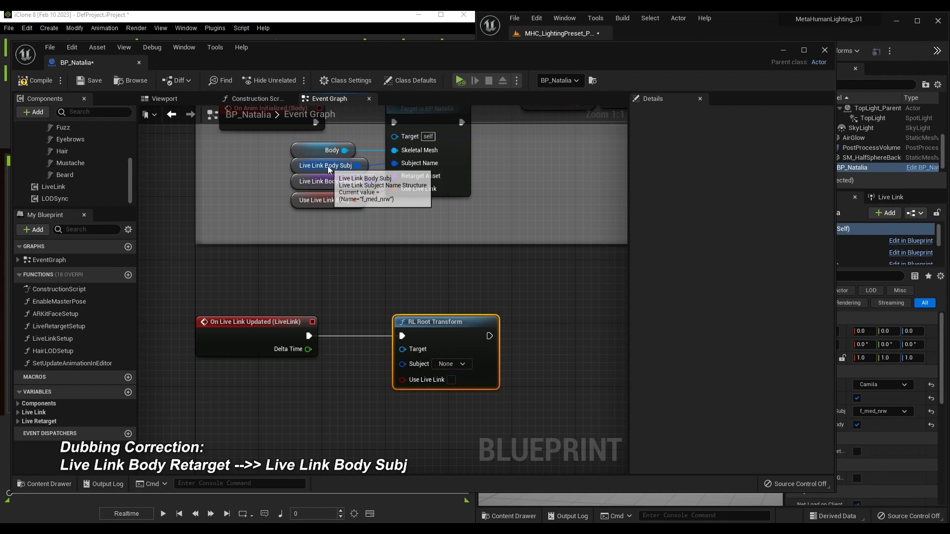
Wire Body, Live Link Body Subj and Use Live Link Body into RL Root Transform, compile, and close
drag(344, 150, 402, 348)
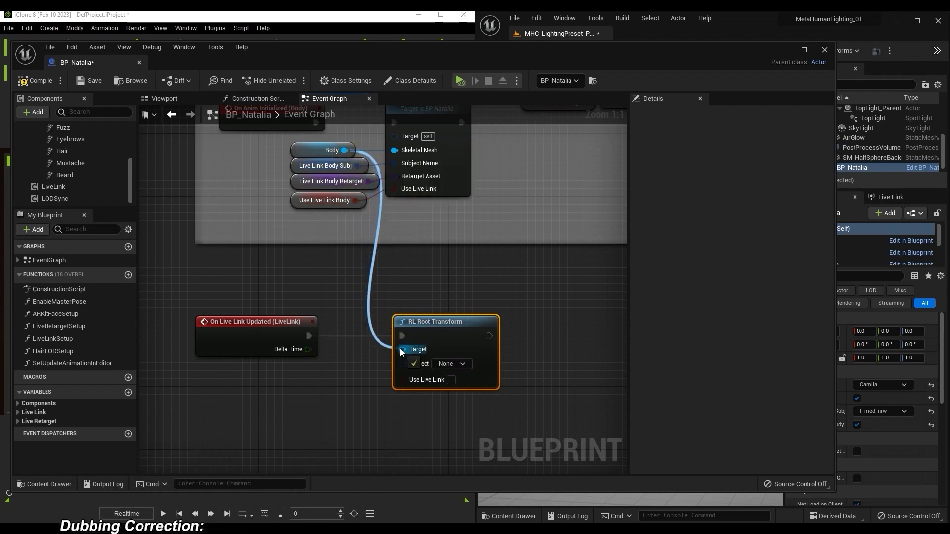
drag(356, 165, 402, 362)
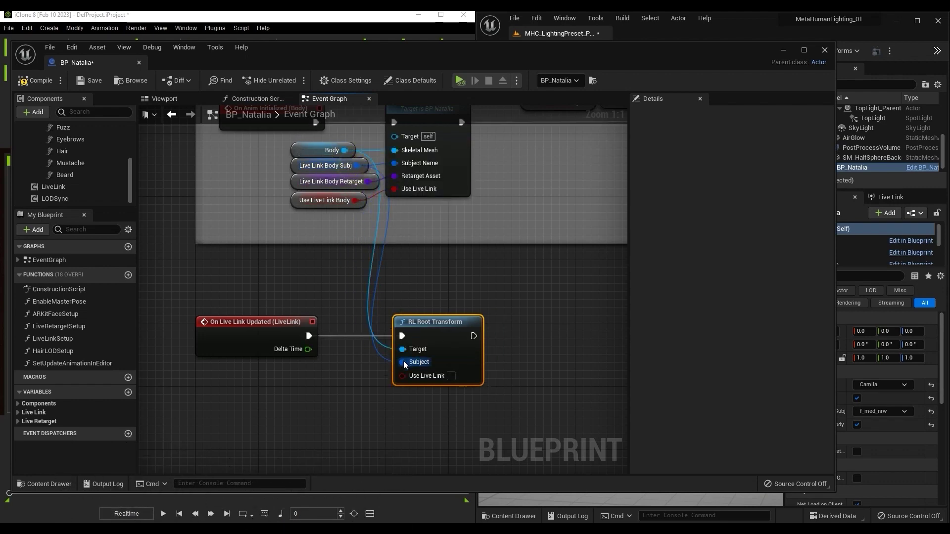
drag(362, 204, 403, 375)
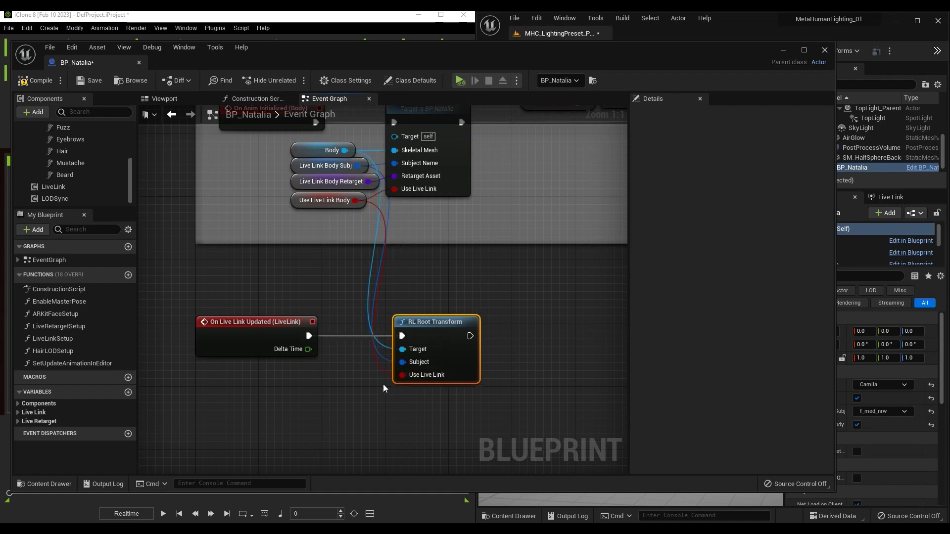
click(41, 81)
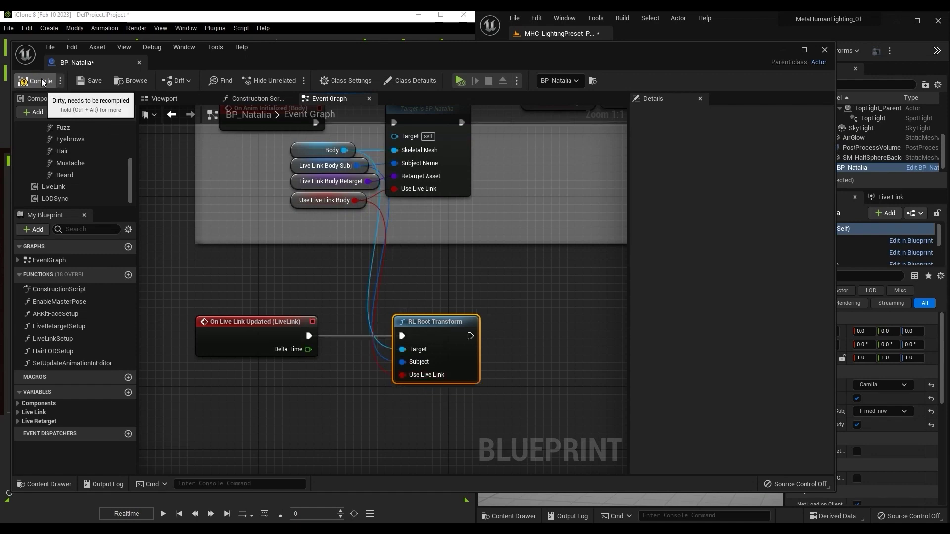
click(41, 81)
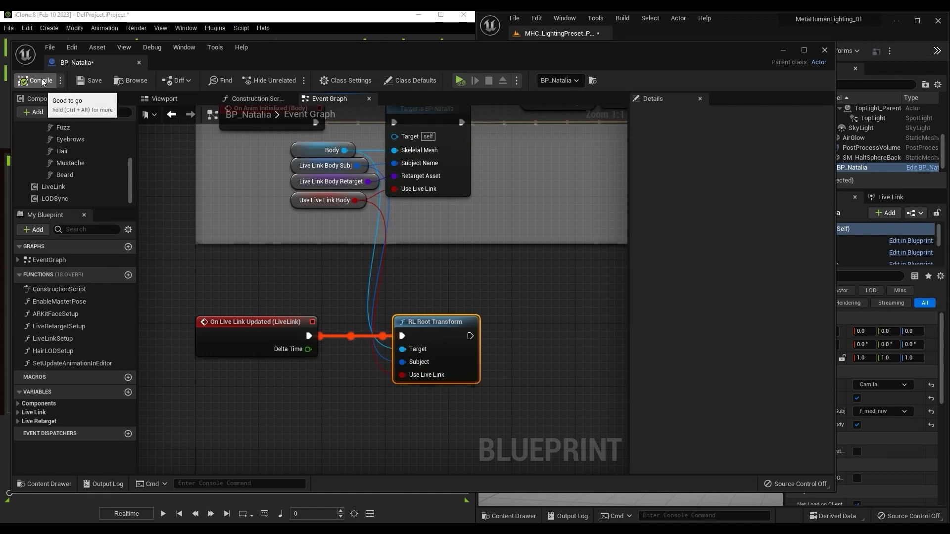
click(824, 51)
Play iClone's timeline to watch BP_Natalia animate live, then pause it
click(163, 514)
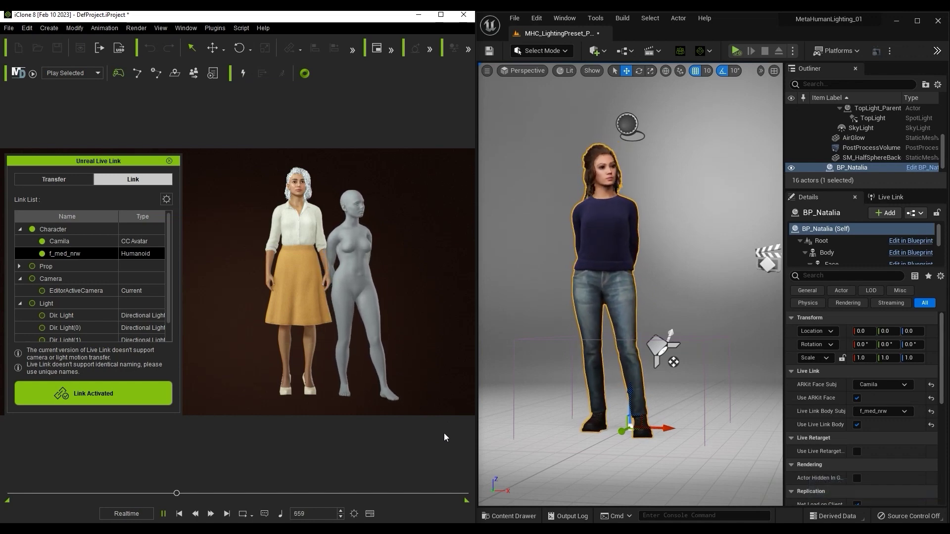
click(167, 517)
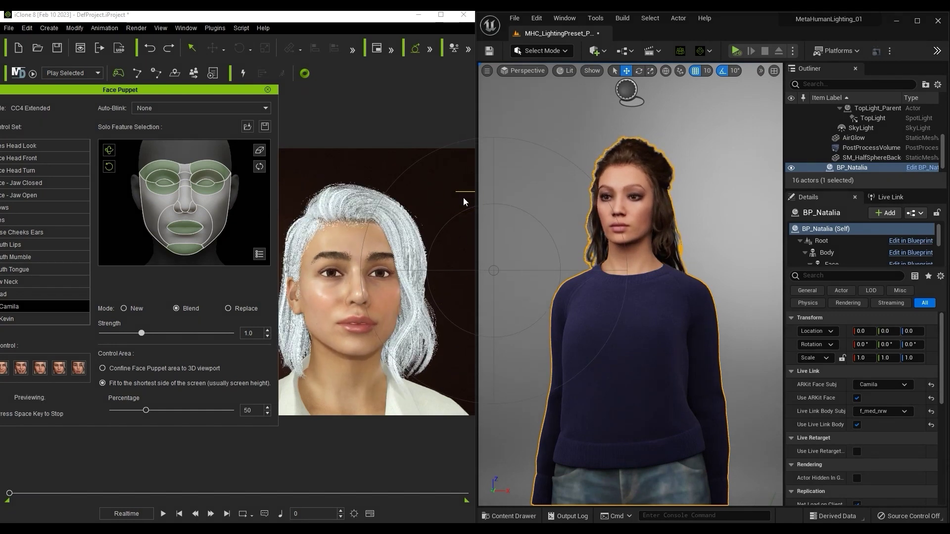
Stop the Face Puppet preview and open the Full-frame & Multi-track Recording course card
key(space)
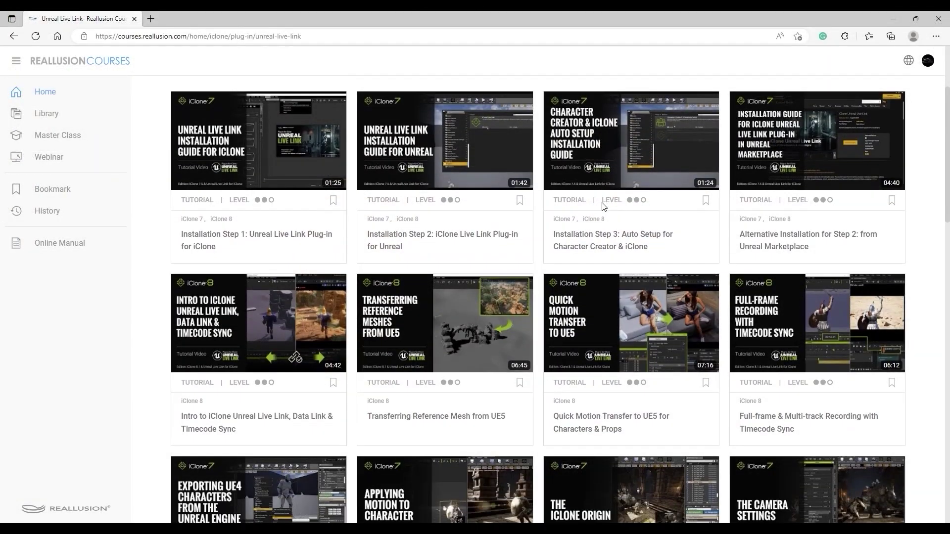
scroll(602, 208, down, 2)
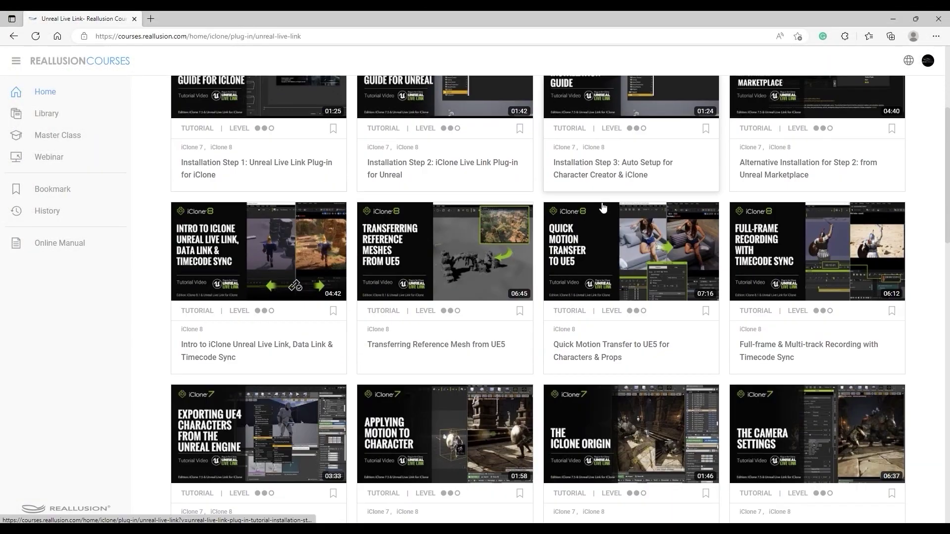
click(761, 273)
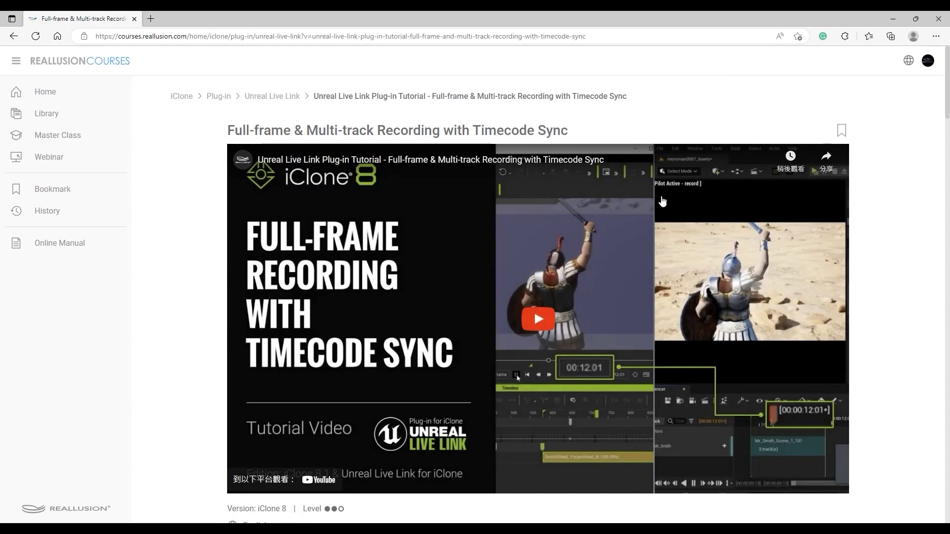
click(637, 131)
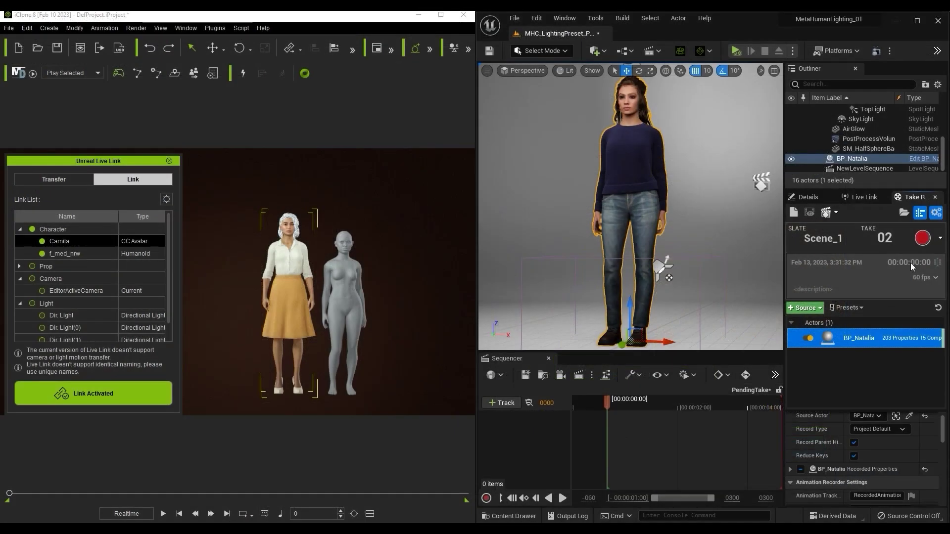
Record a new take while iClone plays, then browse to Cinematics > Takes > 2023-02-13
click(921, 238)
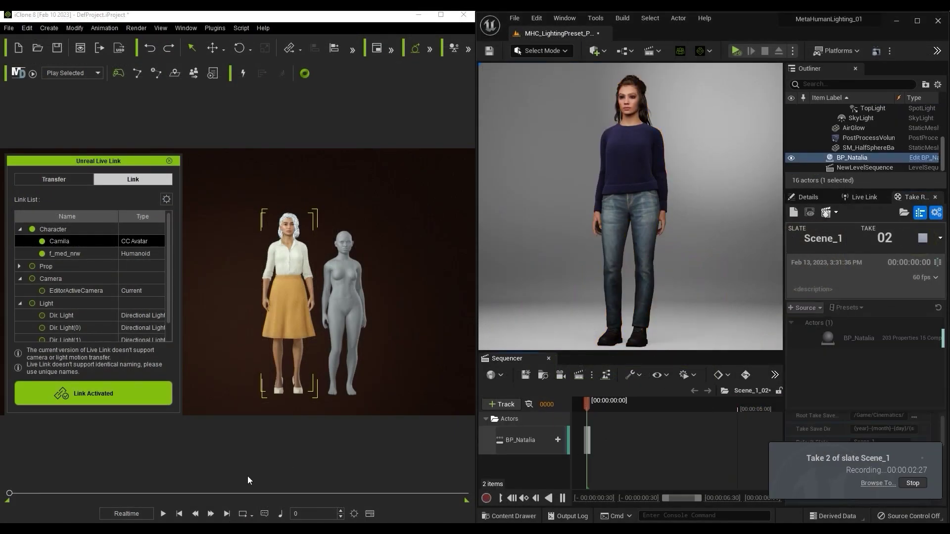
click(163, 515)
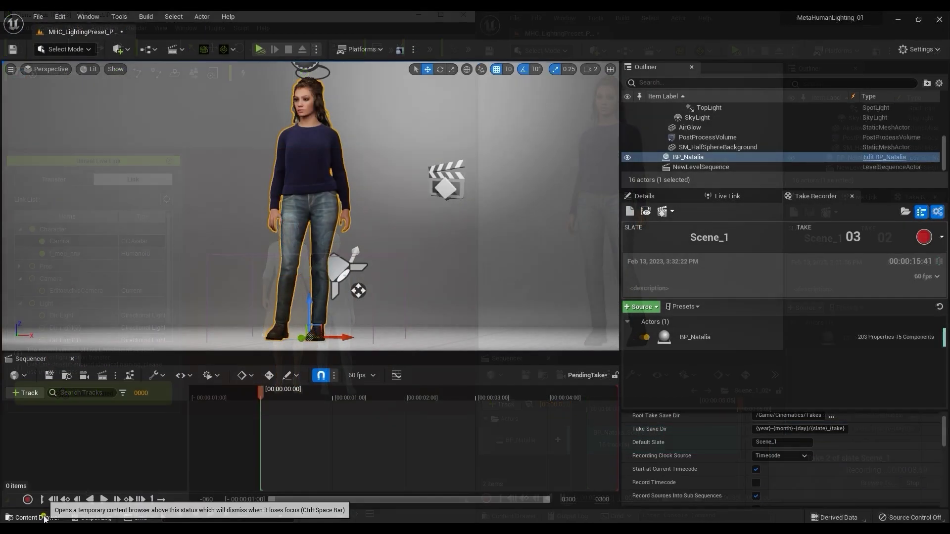
click(32, 517)
double_click(311, 396)
double_click(188, 395)
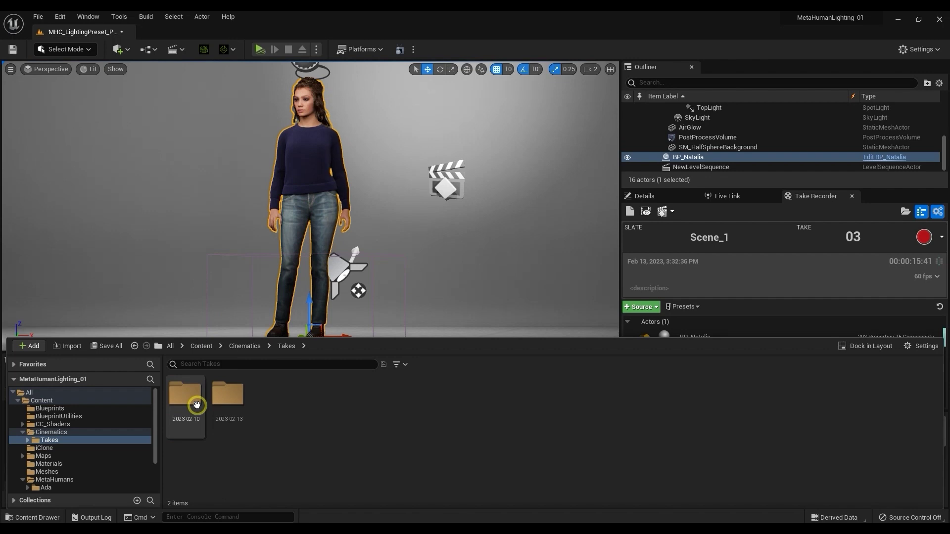
double_click(235, 400)
Open Scene_1_02, hide the duplicate BP_Natalia, and play back the recording
double_click(229, 398)
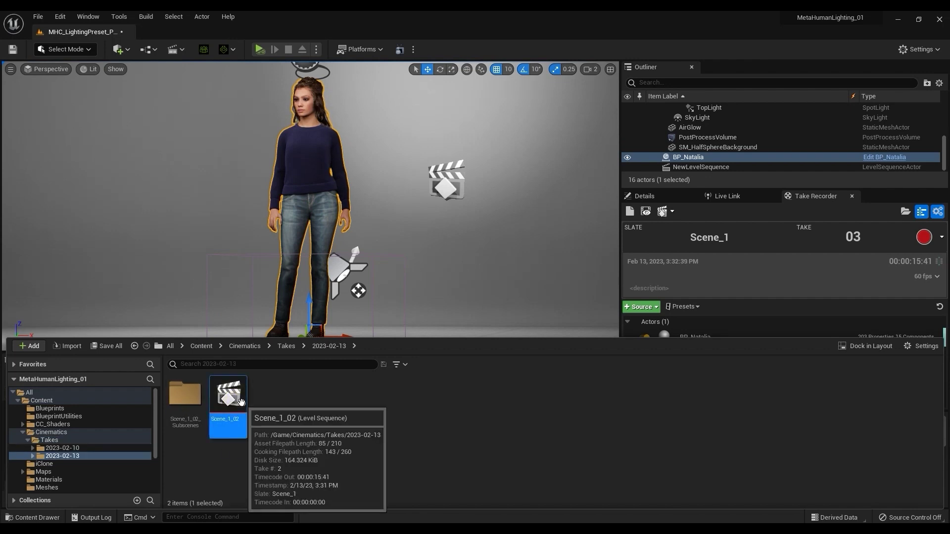
click(627, 149)
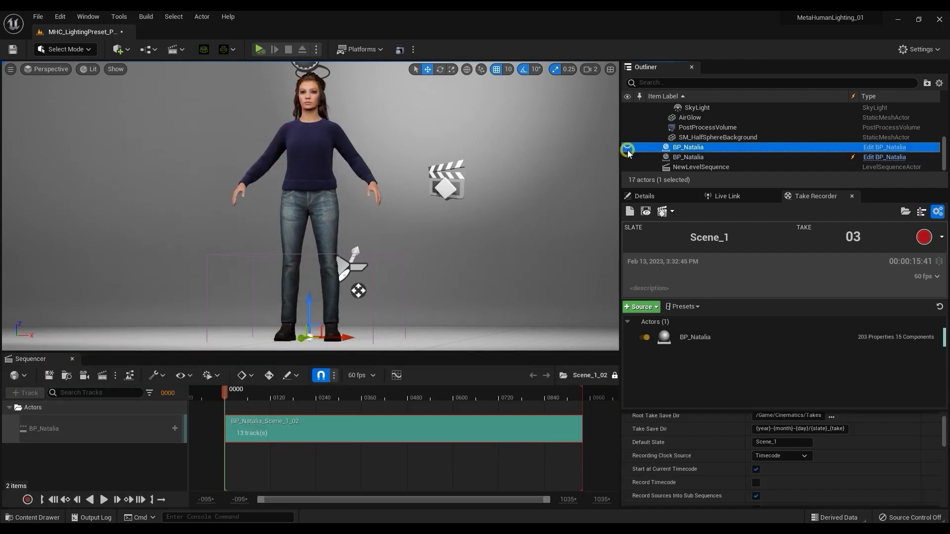
click(105, 499)
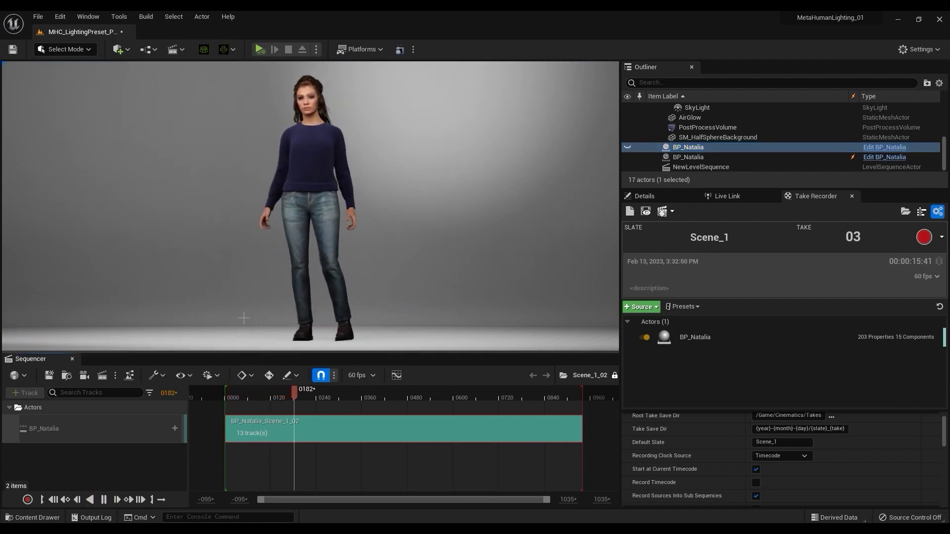
click(103, 500)
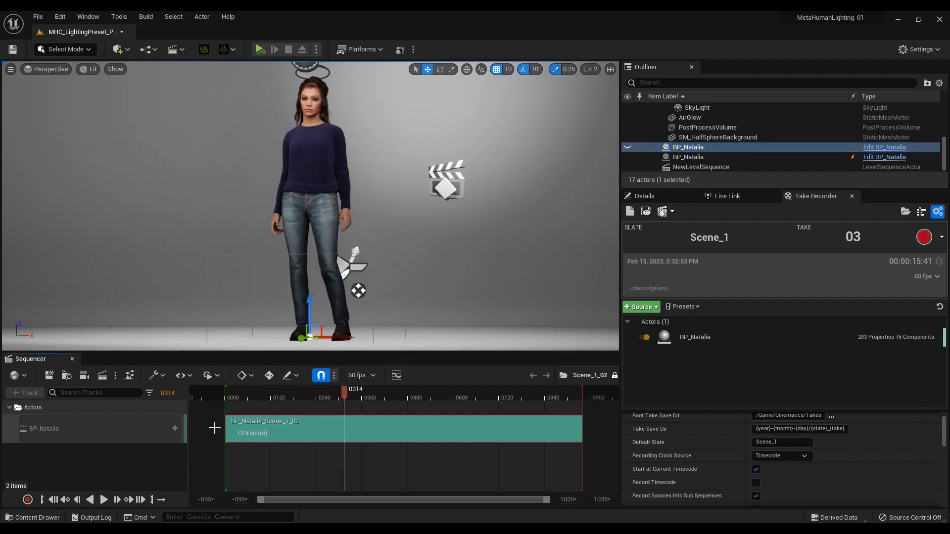
Uncheck Use Live Link Body on the second BP_Natalia and play the take from frame 0005
drag(285, 398, 229, 397)
click(742, 156)
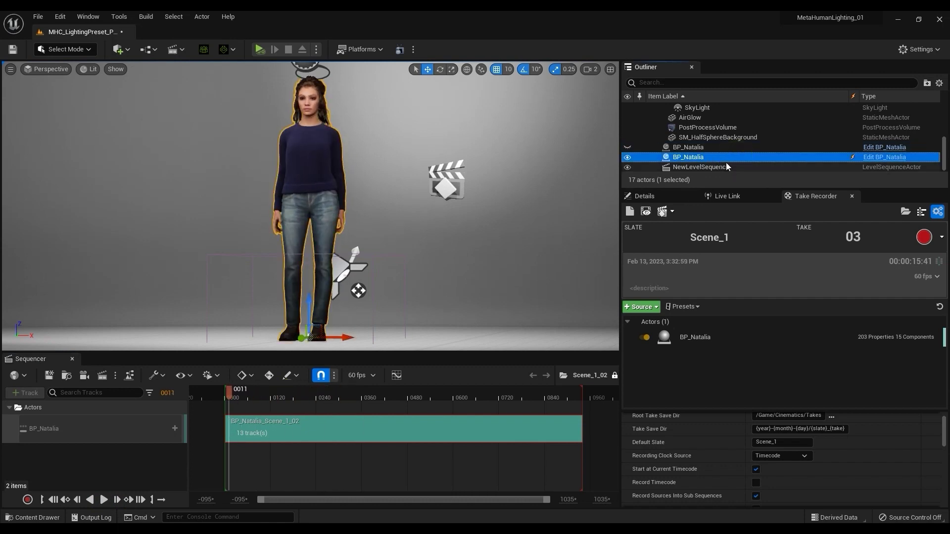
click(644, 196)
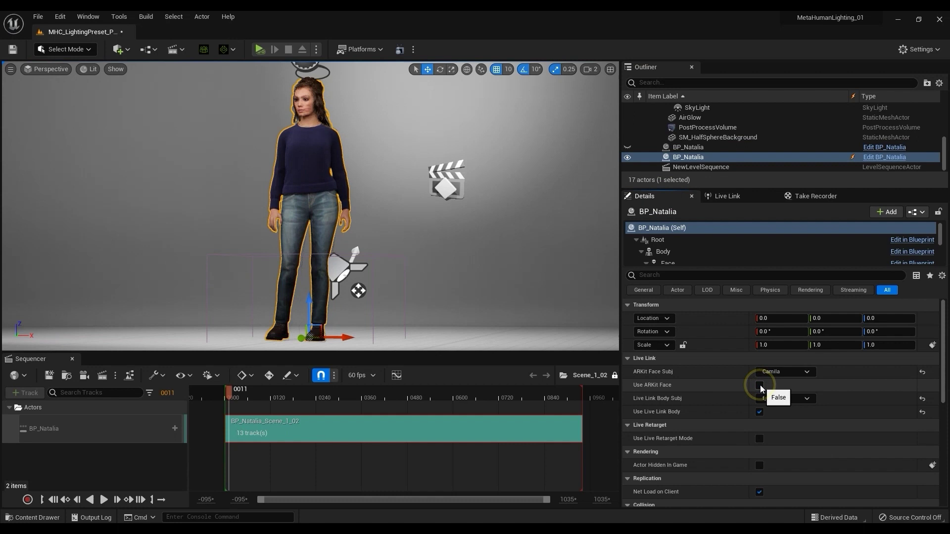
click(759, 412)
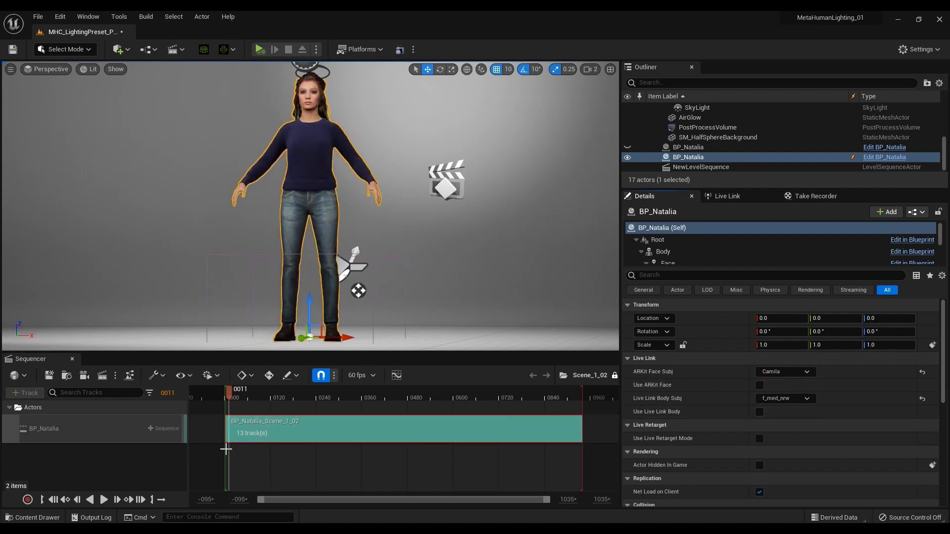
click(227, 394)
click(103, 500)
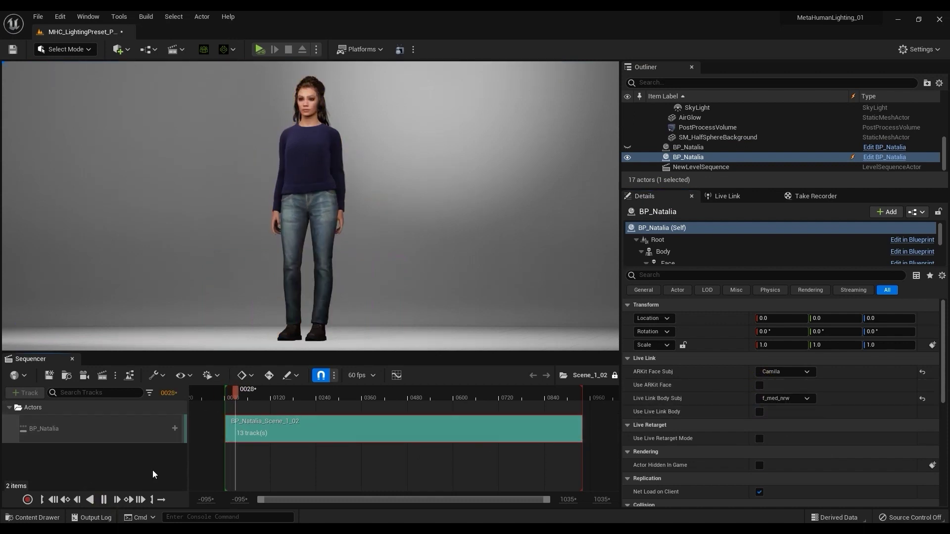